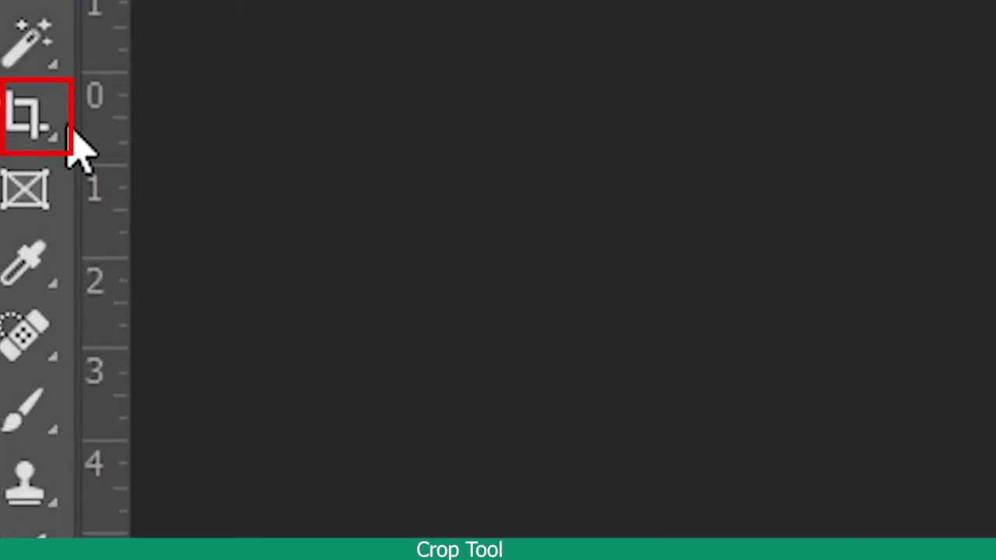
# Step: Extend the bottle photo's canvas downward with the Crop tool
pyautogui.click(11, 114)
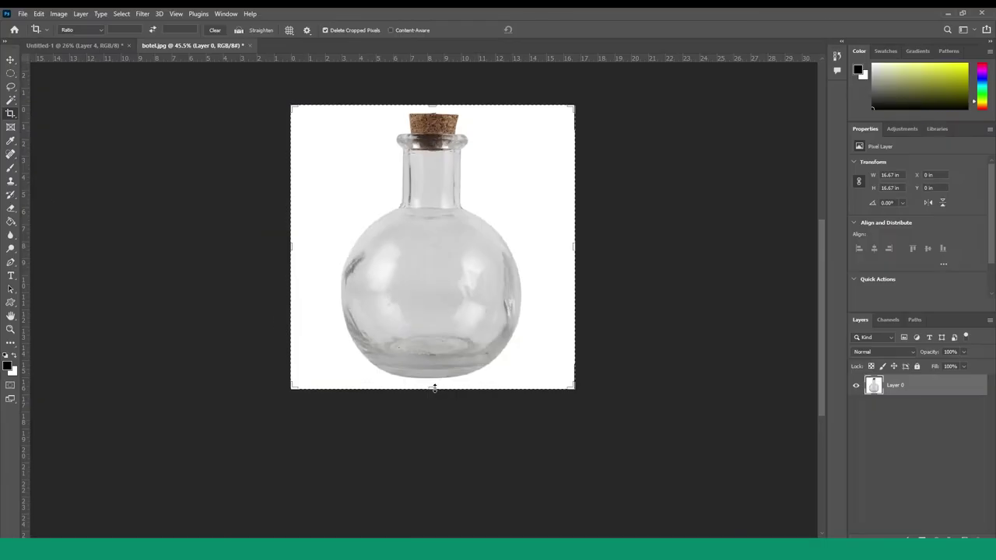
pyautogui.moveTo(431, 387); pyautogui.dragTo(424, 448)
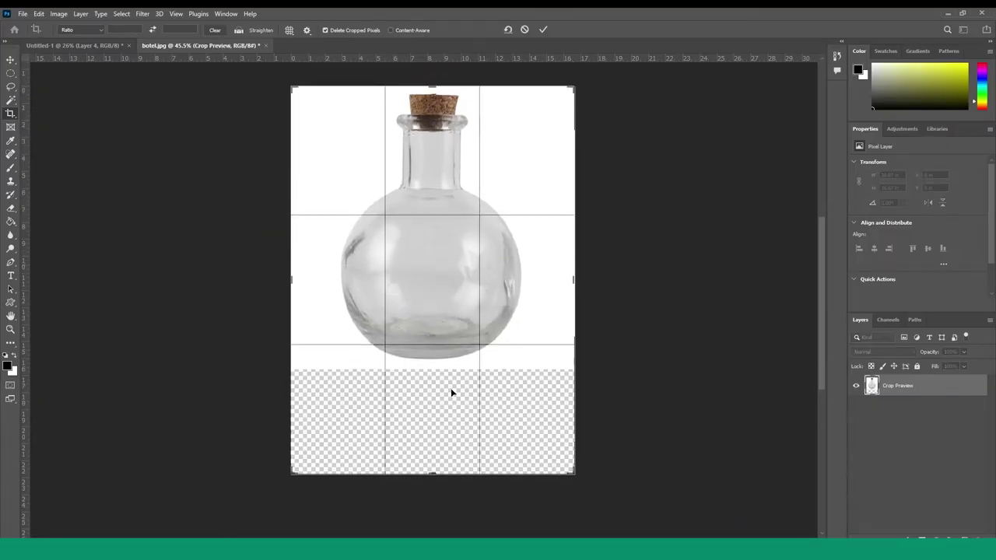
pyautogui.click(543, 30)
# Step: Paint the new strip below the bottle solid white with a 100% hard brush
pyautogui.click(11, 168)
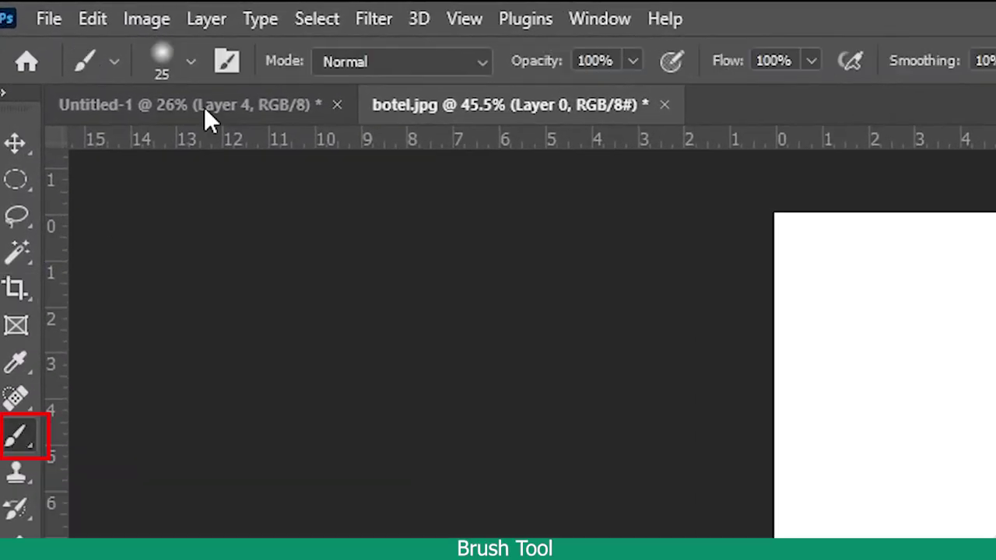
pyautogui.click(191, 61)
pyautogui.moveTo(147, 219); pyautogui.dragTo(374, 252)
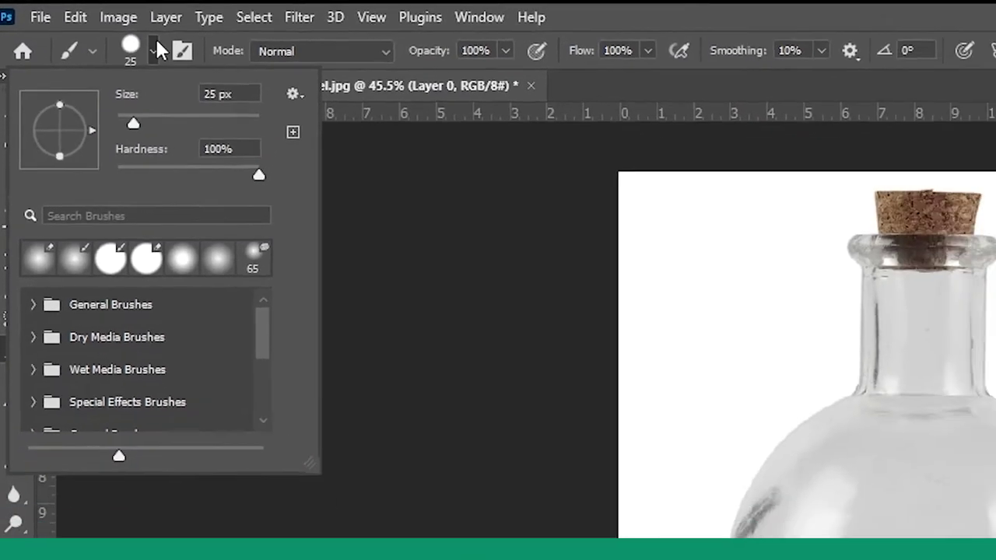
pyautogui.click(77, 30)
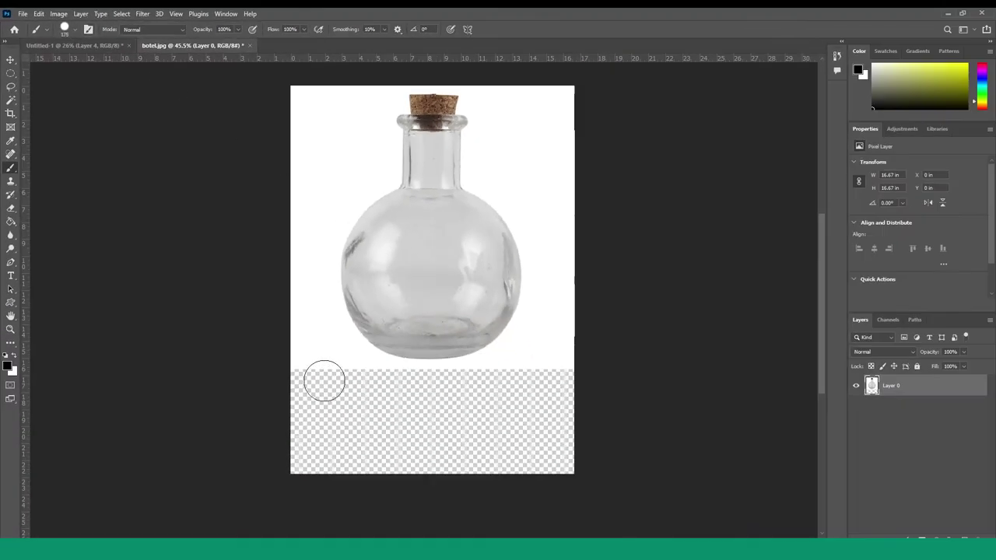
pyautogui.moveTo(324, 380)
pyautogui.mouseDown()
pyautogui.moveTo(303, 390)
pyautogui.moveTo(494, 379)
pyautogui.moveTo(298, 396)
pyautogui.moveTo(297, 436)
pyautogui.mouseUp()
pyautogui.hotkey('ctrl', 'z')
pyautogui.press('x')
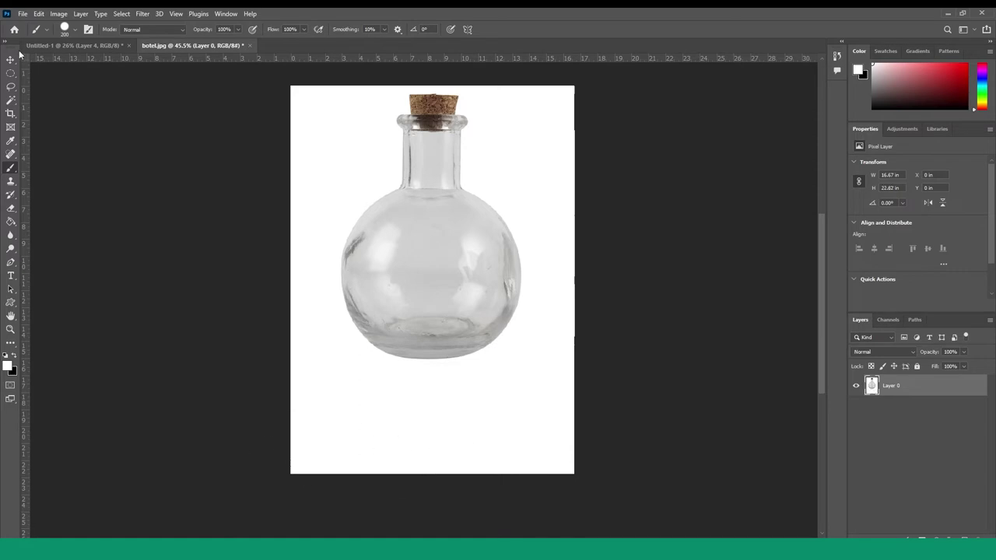
pyautogui.click(11, 59)
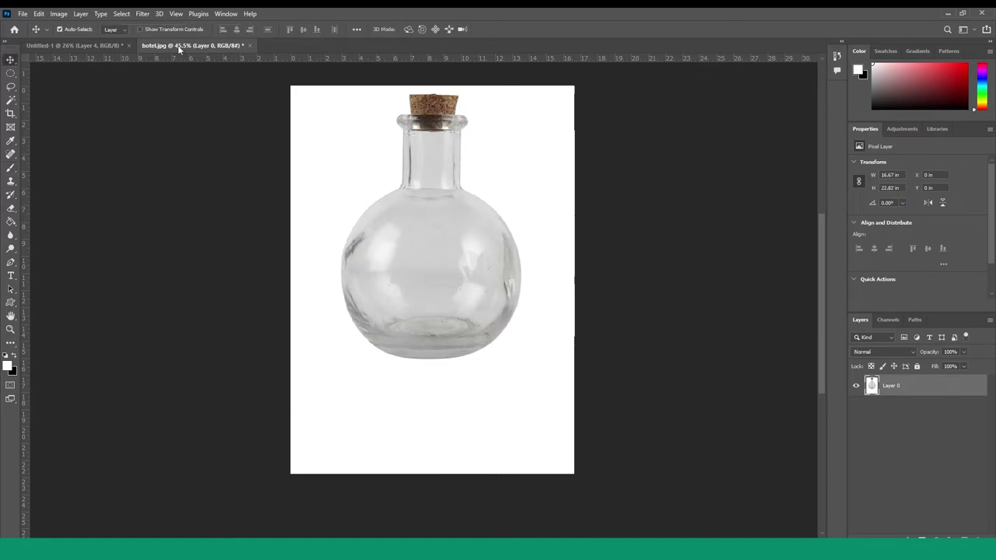
# Step: Drag the island image into botel.jpg, enlarge it to canvas width, and set it to Multiply
pyautogui.click(93, 45)
pyautogui.moveTo(414, 365)
pyautogui.mouseDown()
pyautogui.moveTo(208, 55)
pyautogui.moveTo(429, 267)
pyautogui.moveTo(420, 262)
pyautogui.mouseUp()
pyautogui.hotkey('ctrl', 't')
pyautogui.moveTo(518, 329); pyautogui.dragTo(570, 362)
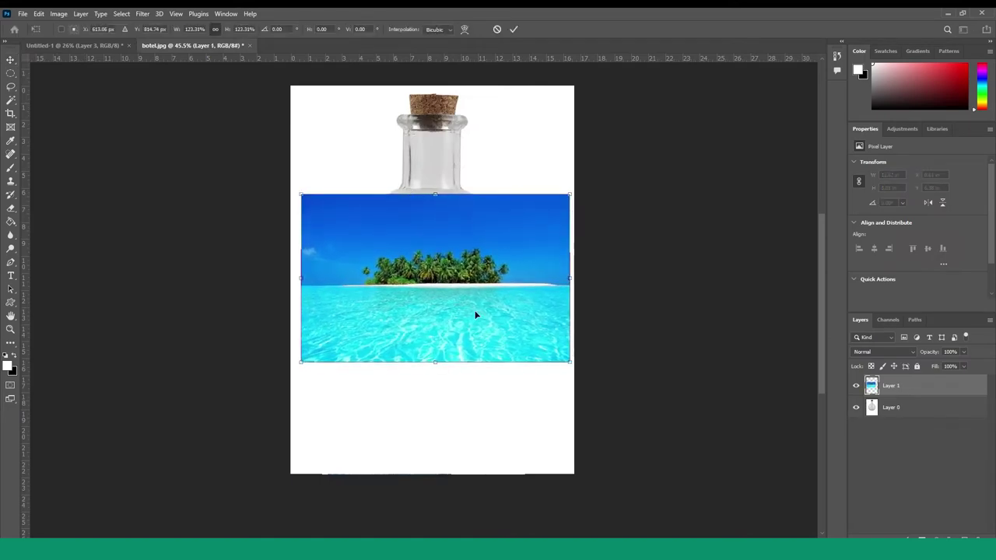
pyautogui.moveTo(301, 195); pyautogui.dragTo(291, 187)
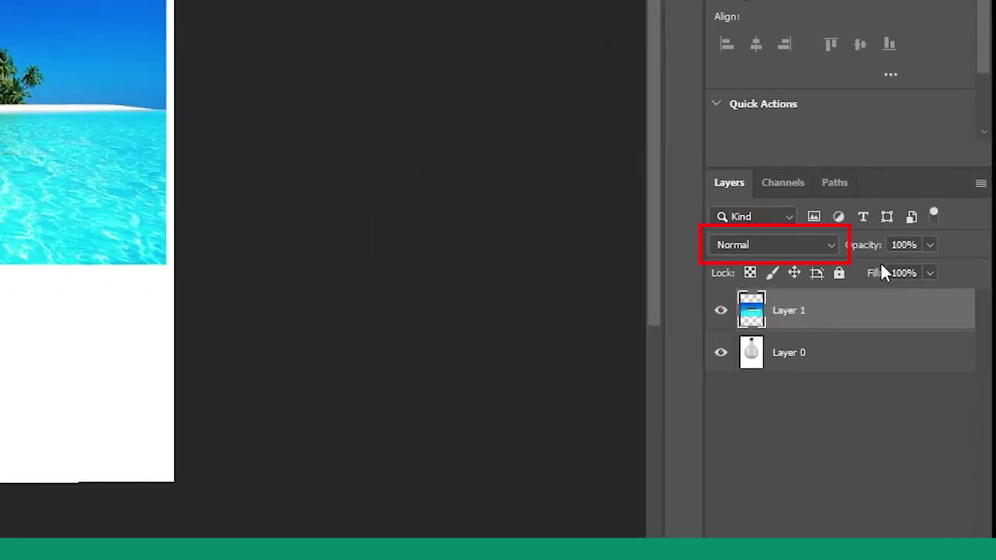
pyautogui.click(829, 246)
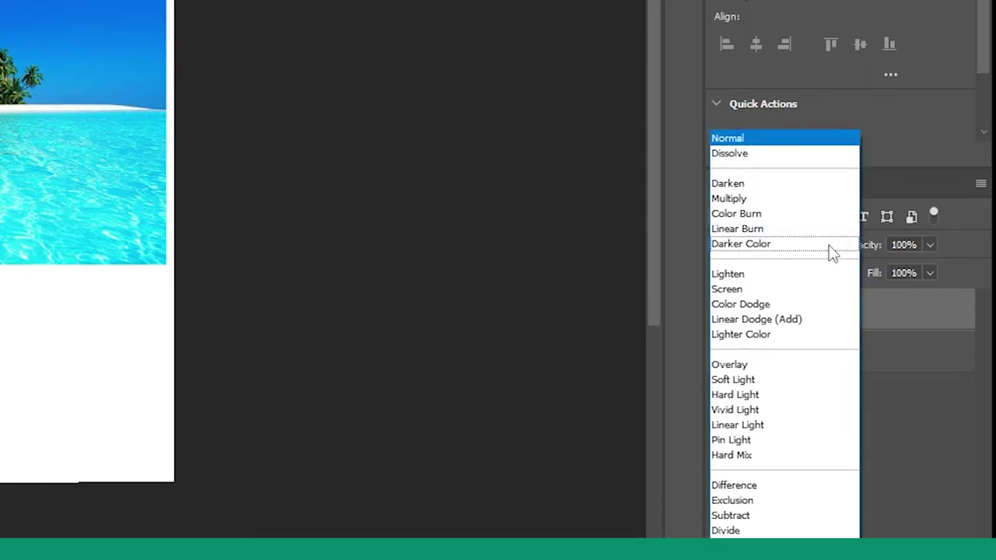
pyautogui.click(740, 200)
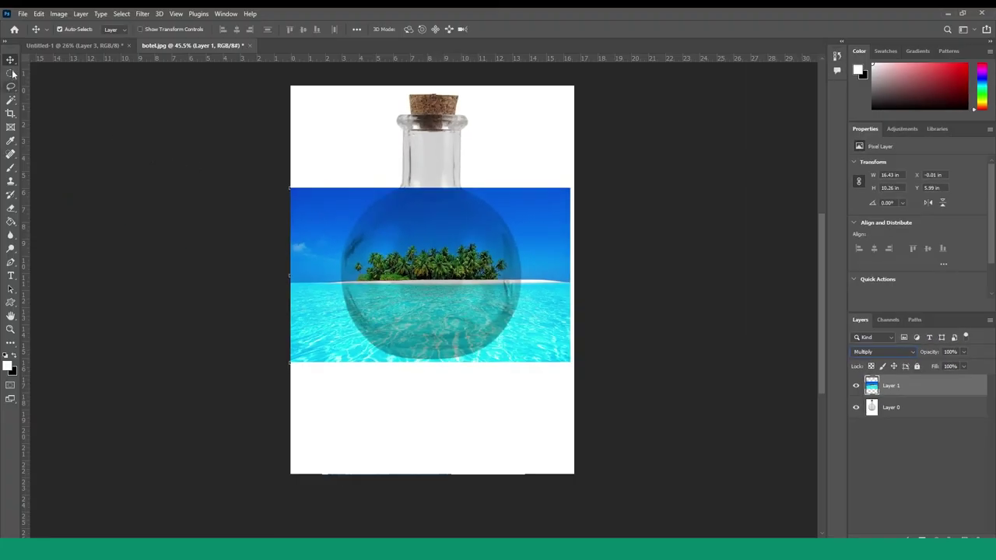
# Step: Scale the island layer to about 94% (15.44 × 10.18 in), centred on the bottle body
pyautogui.hotkey('ctrl', 't')
pyautogui.moveTo(430, 362); pyautogui.dragTo(430, 372)
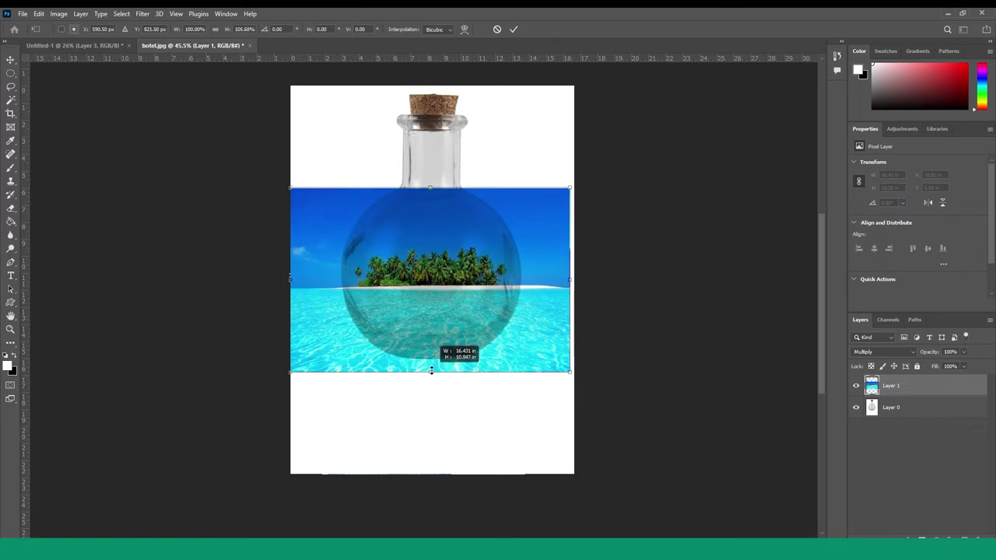
pyautogui.moveTo(570, 372); pyautogui.dragTo(554, 360)
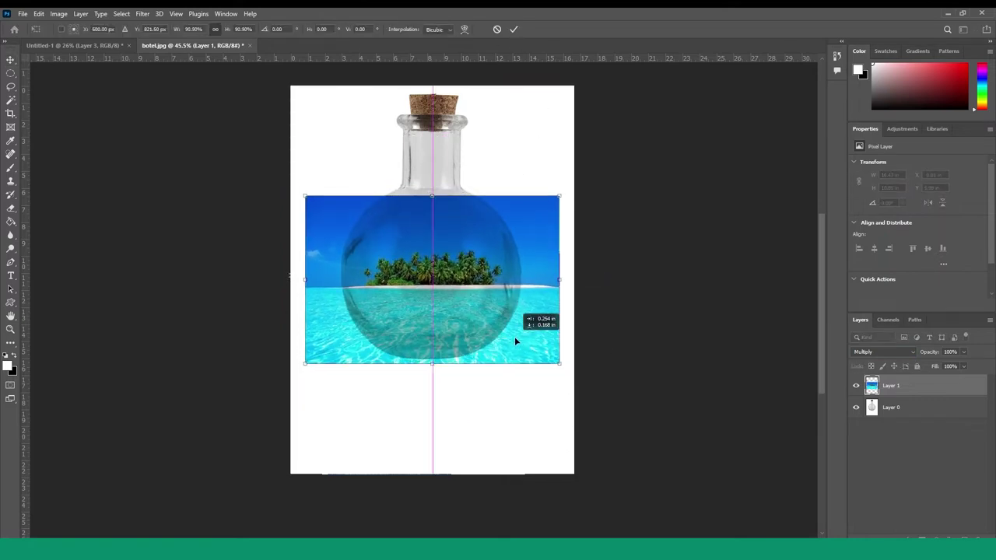
pyautogui.moveTo(305, 196); pyautogui.dragTo(297, 189)
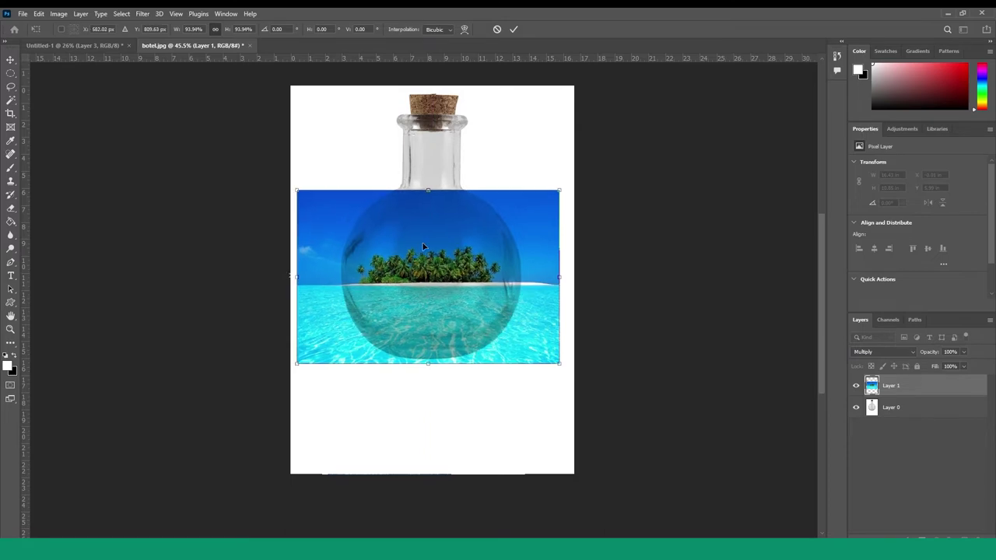
pyautogui.moveTo(421, 246); pyautogui.dragTo(425, 244)
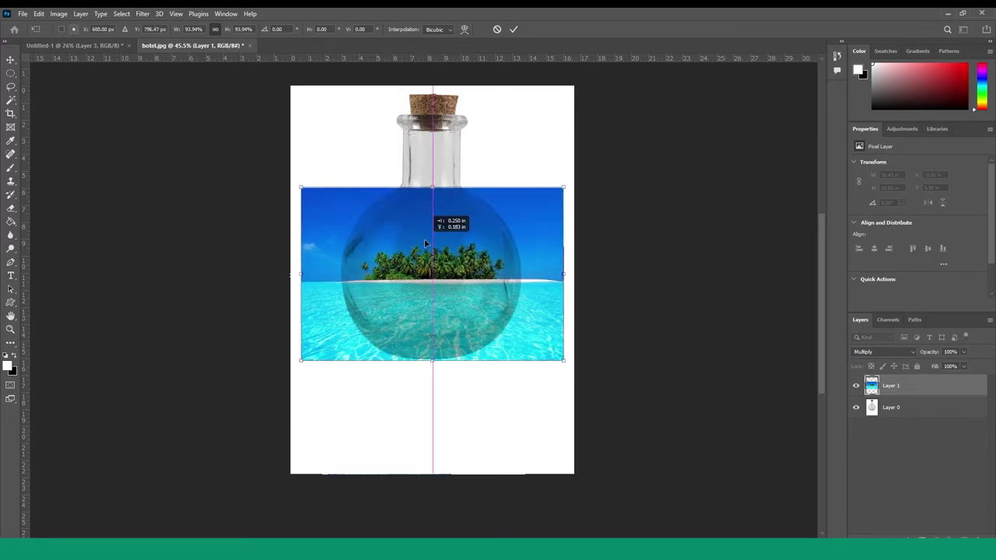
pyautogui.click(510, 31)
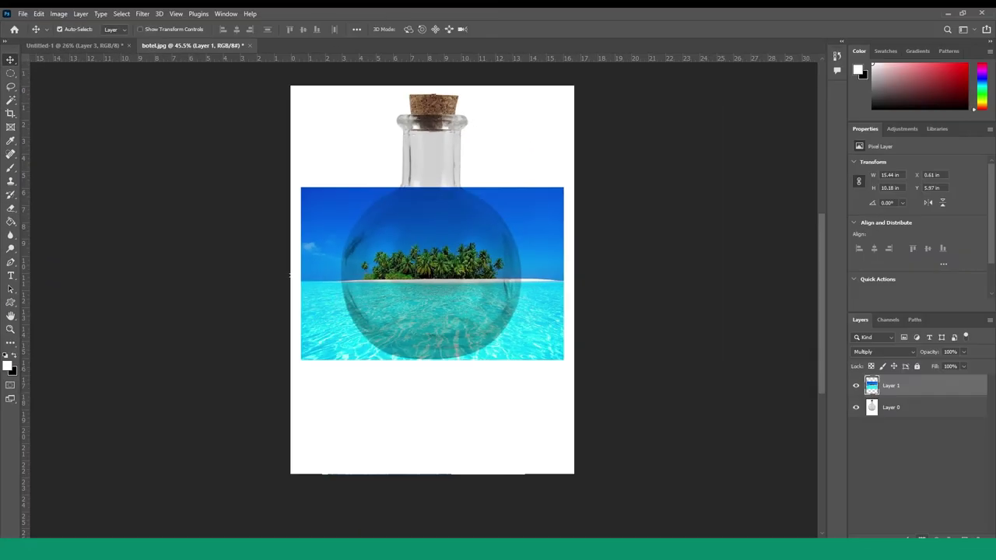
# Step: Mask out the sky band across the bottle's shoulder with a soft brush
pyautogui.click(11, 168)
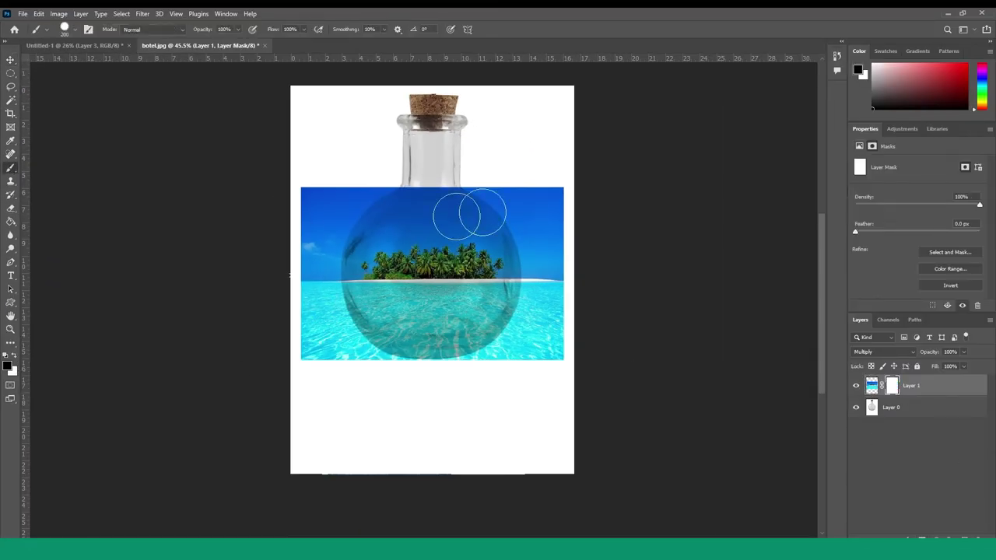
pyautogui.click(75, 32)
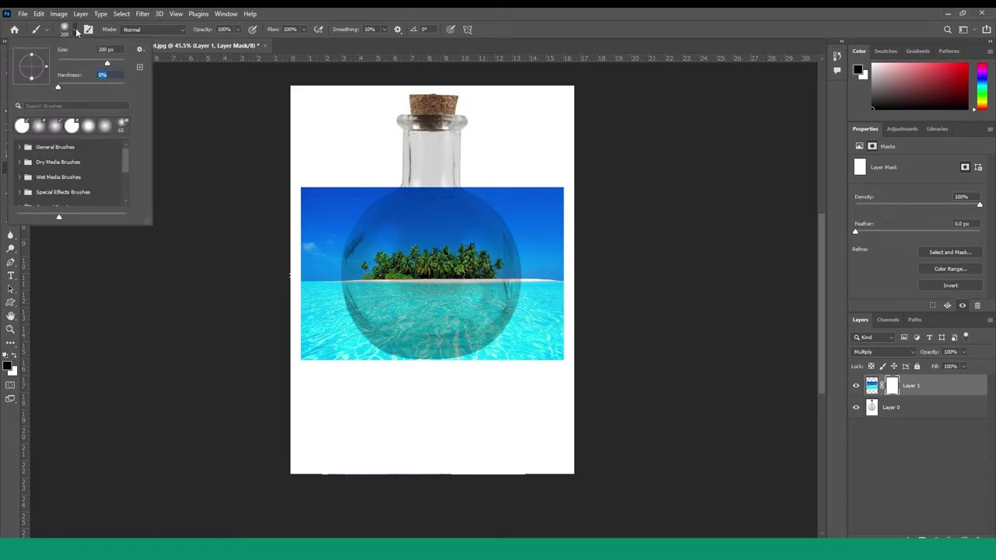
pyautogui.press('Return')
pyautogui.moveTo(342, 218)
pyautogui.mouseDown()
pyautogui.moveTo(312, 240)
pyautogui.moveTo(444, 206)
pyautogui.moveTo(350, 224)
pyautogui.moveTo(456, 229)
pyautogui.moveTo(374, 213)
pyautogui.moveTo(536, 244)
pyautogui.moveTo(510, 360)
pyautogui.moveTo(389, 373)
pyautogui.moveTo(311, 284)
pyautogui.moveTo(358, 232)
pyautogui.moveTo(534, 256)
pyautogui.moveTo(362, 251)
pyautogui.moveTo(506, 254)
pyautogui.mouseUp()
# Step: Paint white on the mask to restore water along the bottle edges and sky above the trees
pyautogui.press('x')
pyautogui.scroll(5, 385, 319)
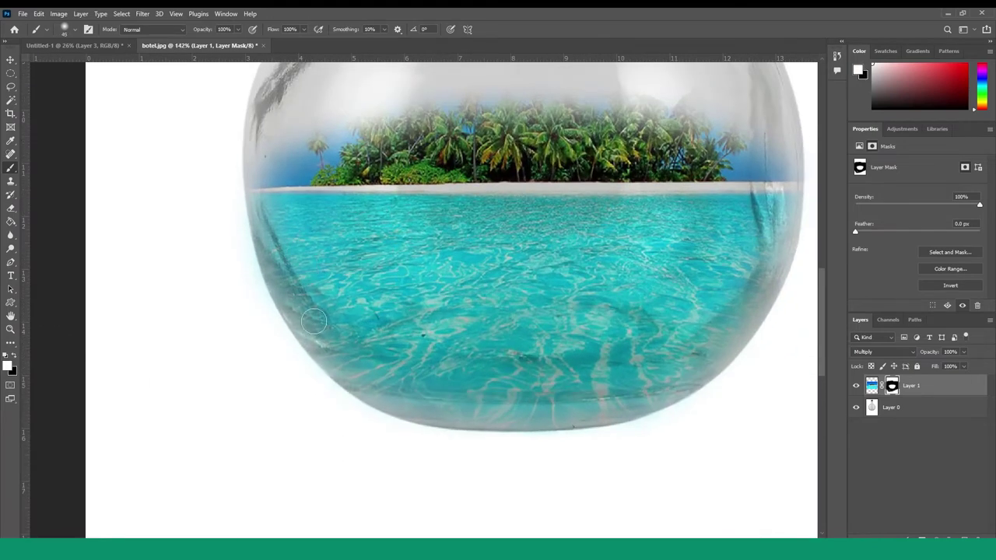
pyautogui.moveTo(291, 293); pyautogui.dragTo(289, 289)
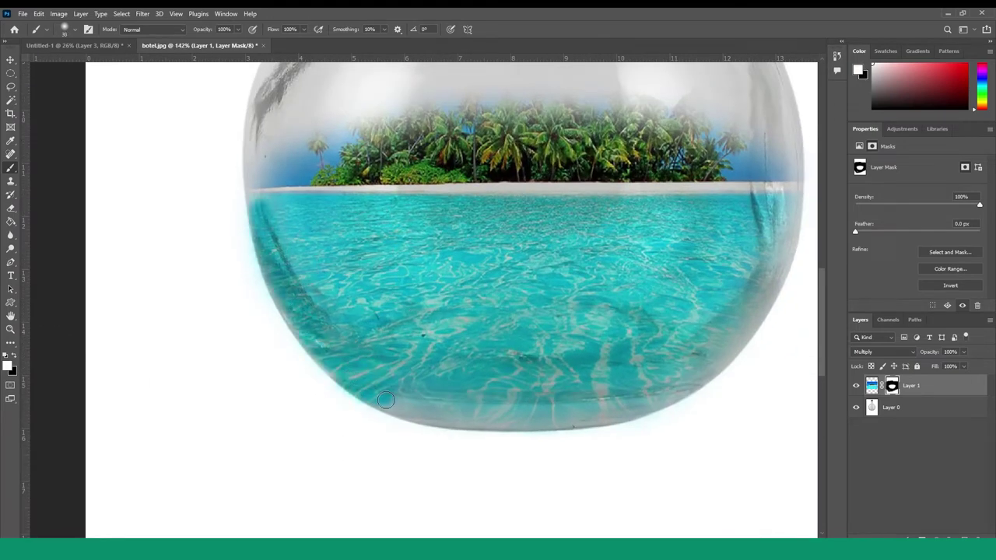
pyautogui.moveTo(386, 400)
pyautogui.mouseDown()
pyautogui.moveTo(490, 420)
pyautogui.moveTo(595, 415)
pyautogui.mouseUp()
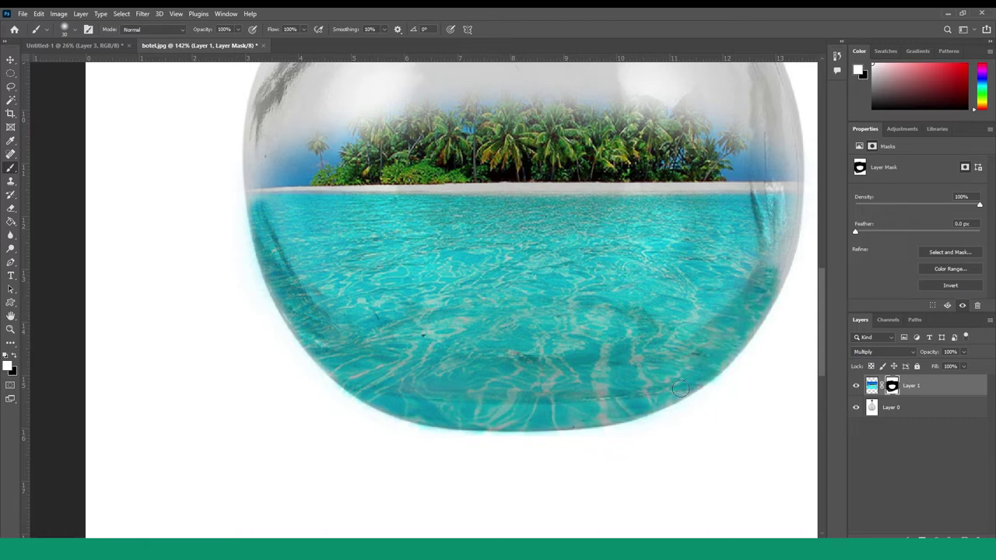
pyautogui.scroll(2, 287, 281)
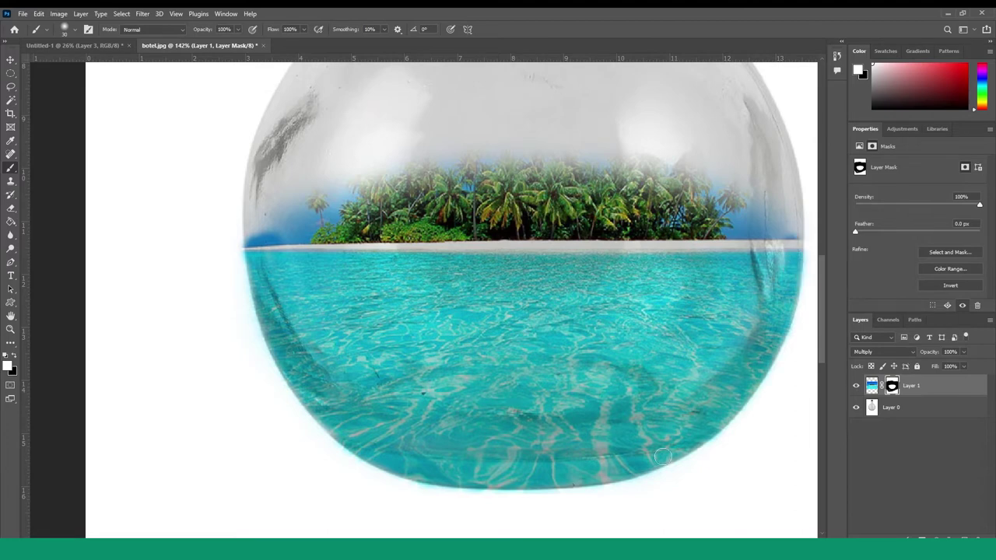
pyautogui.moveTo(743, 247)
pyautogui.mouseDown()
pyautogui.moveTo(731, 198)
pyautogui.moveTo(416, 187)
pyautogui.moveTo(292, 253)
pyautogui.moveTo(479, 156)
pyautogui.moveTo(630, 183)
pyautogui.moveTo(696, 233)
pyautogui.mouseUp()
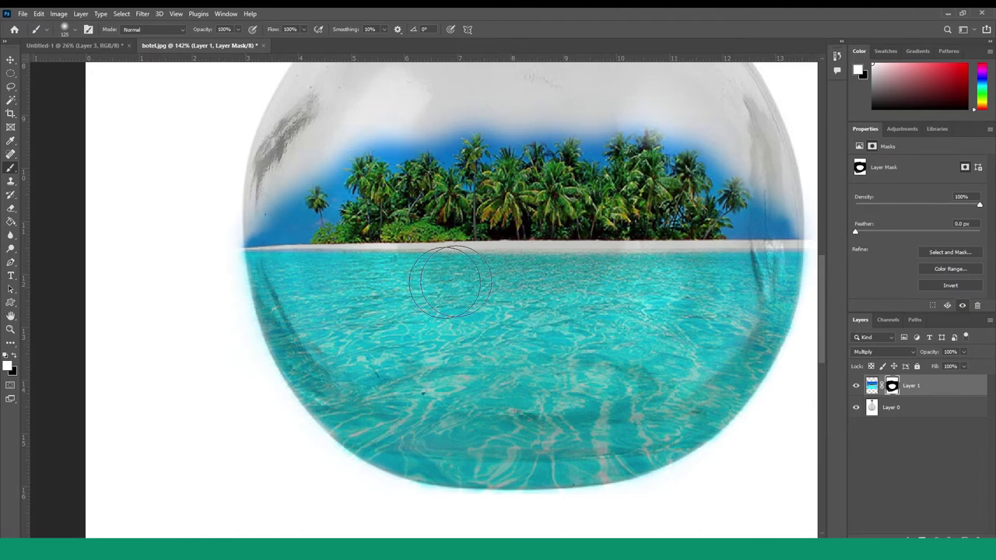
pyautogui.scroll(-2, 470, 253)
pyautogui.scroll(-2, 468, 257)
pyautogui.scroll(-1, 468, 257)
pyautogui.scroll(-1, 436, 307)
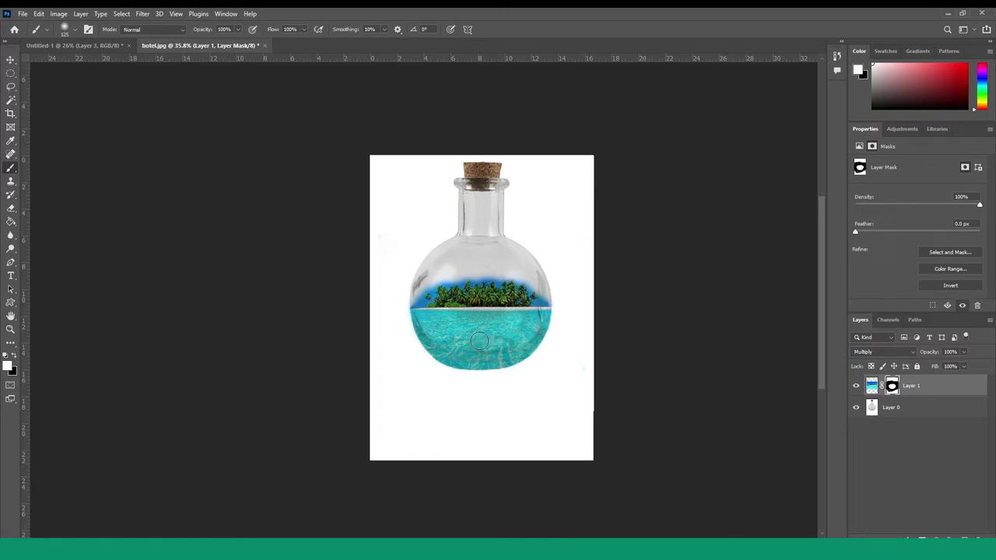
pyautogui.scroll(1, 528, 348)
pyautogui.scroll(1, 522, 346)
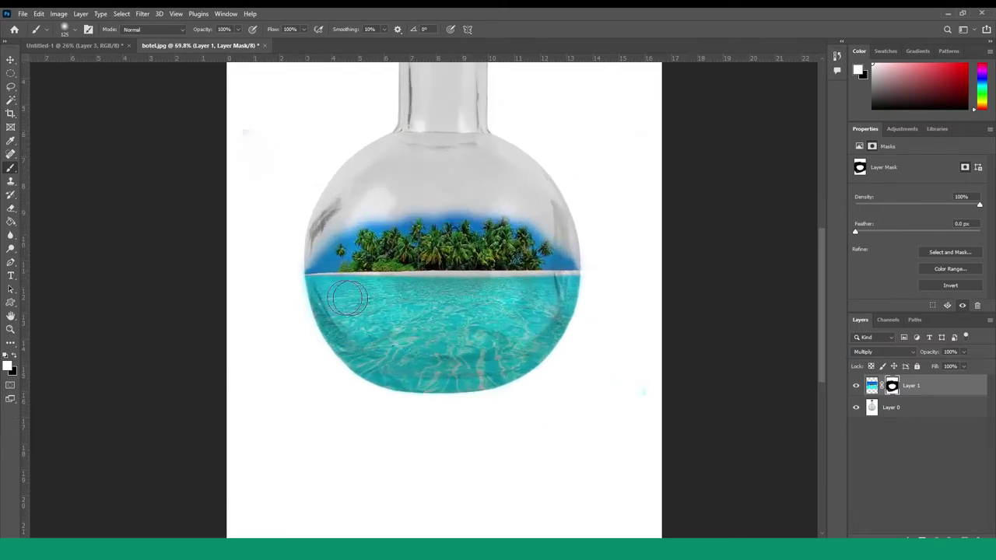
pyautogui.click(109, 47)
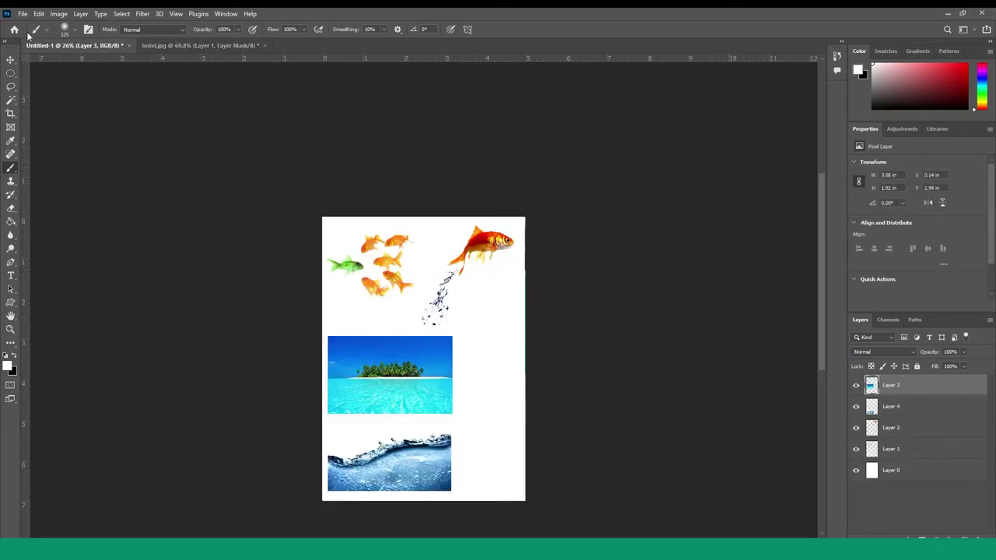
# Step: Bring the fish into the bottle document and copy the green fish and goldfish onto their own layer
pyautogui.click(10, 59)
pyautogui.moveTo(385, 264)
pyautogui.mouseDown()
pyautogui.moveTo(418, 281)
pyautogui.moveTo(463, 281)
pyautogui.mouseUp()
pyautogui.click(11, 87)
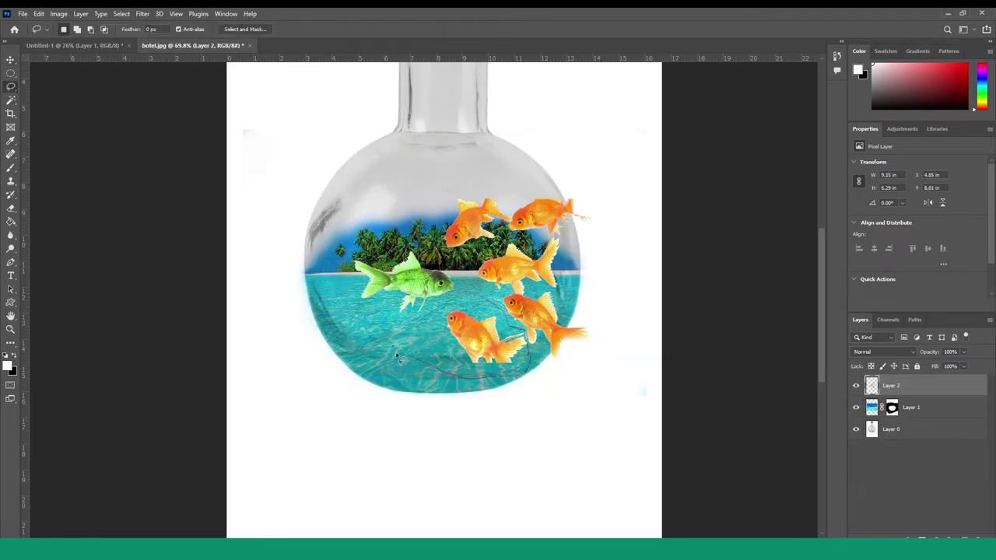
pyautogui.rightClick(407, 308)
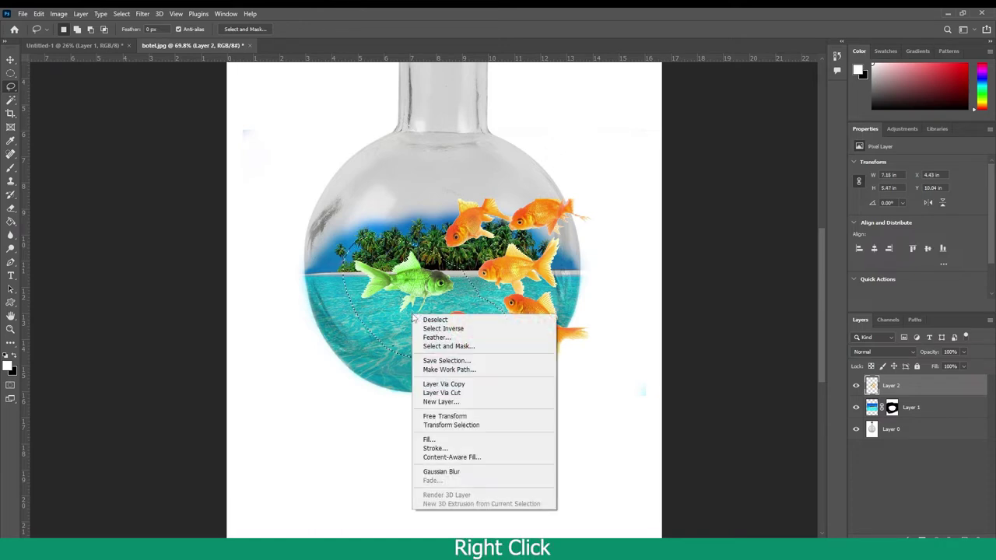
pyautogui.click(467, 381)
pyautogui.click(856, 408)
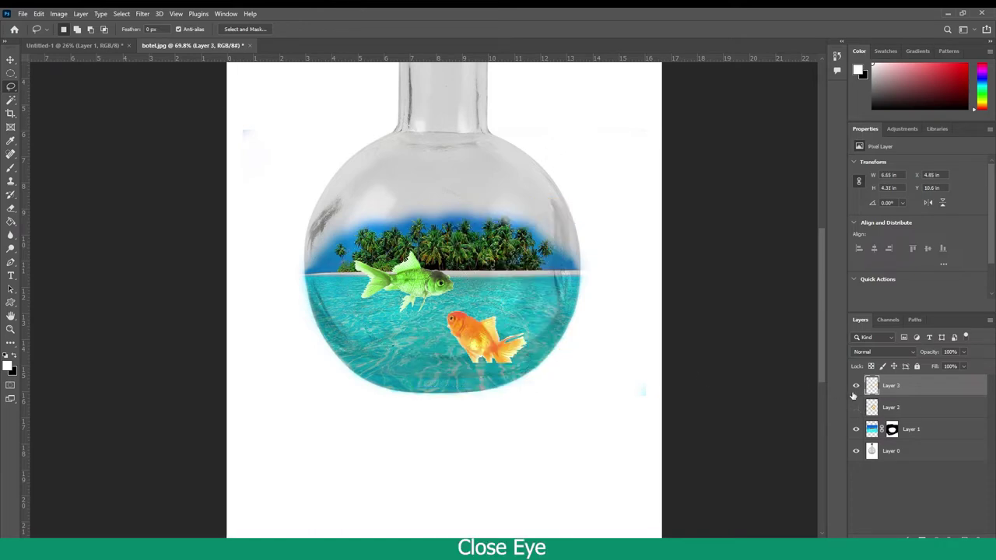
# Step: Move the two fish up and shrink them down into the bottle's water
pyautogui.click(10, 59)
pyautogui.moveTo(443, 289); pyautogui.dragTo(479, 257)
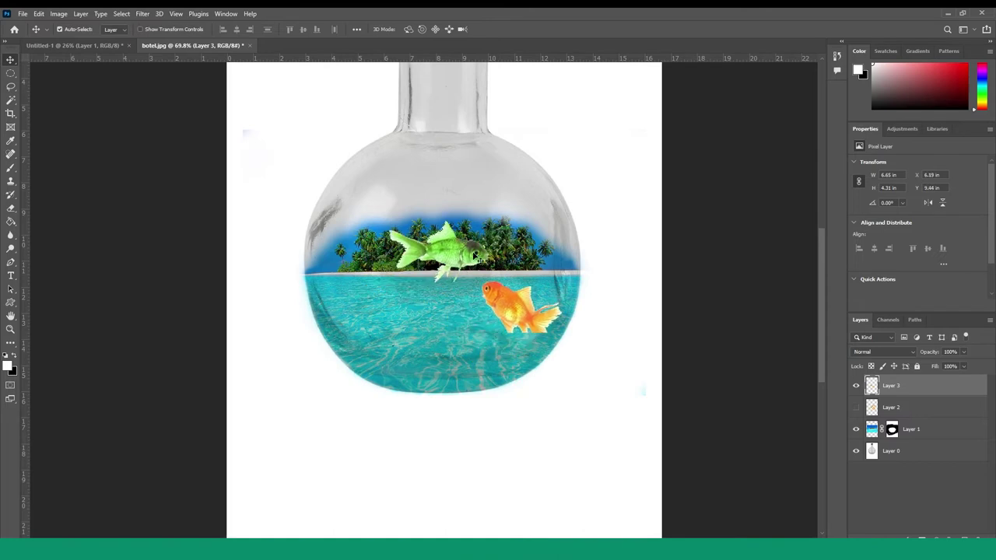
pyautogui.hotkey('ctrl', 't')
pyautogui.moveTo(546, 320)
pyautogui.mouseDown()
pyautogui.moveTo(514, 304)
pyautogui.moveTo(554, 329)
pyautogui.moveTo(520, 317)
pyautogui.mouseUp()
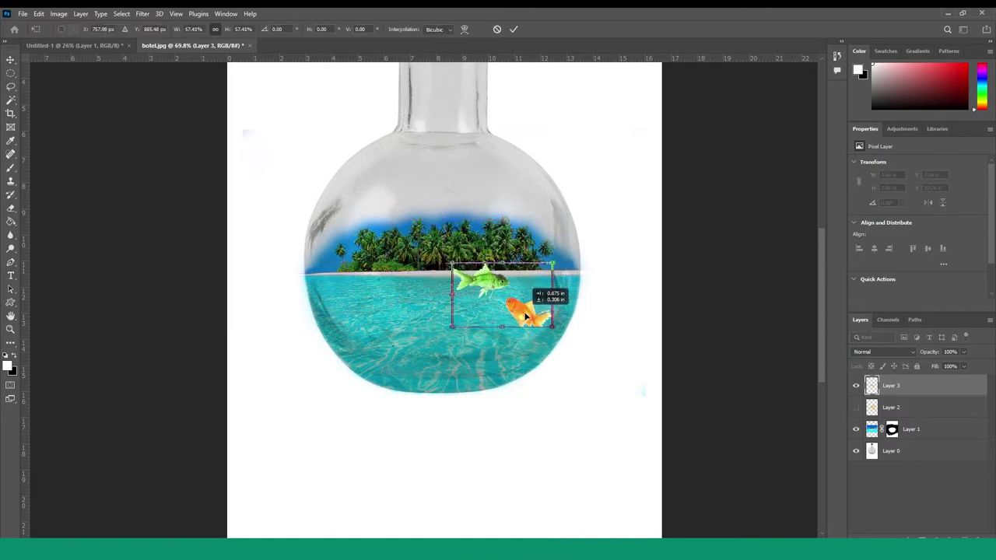
pyautogui.click(513, 30)
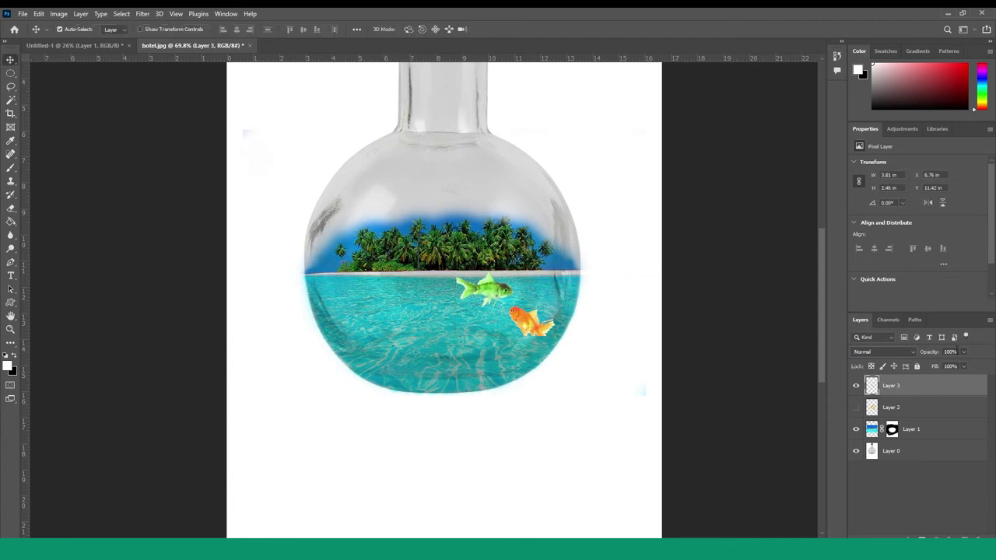
pyautogui.click(955, 351)
pyautogui.write('80')
pyautogui.hotkey('ctrl', 'Tab')
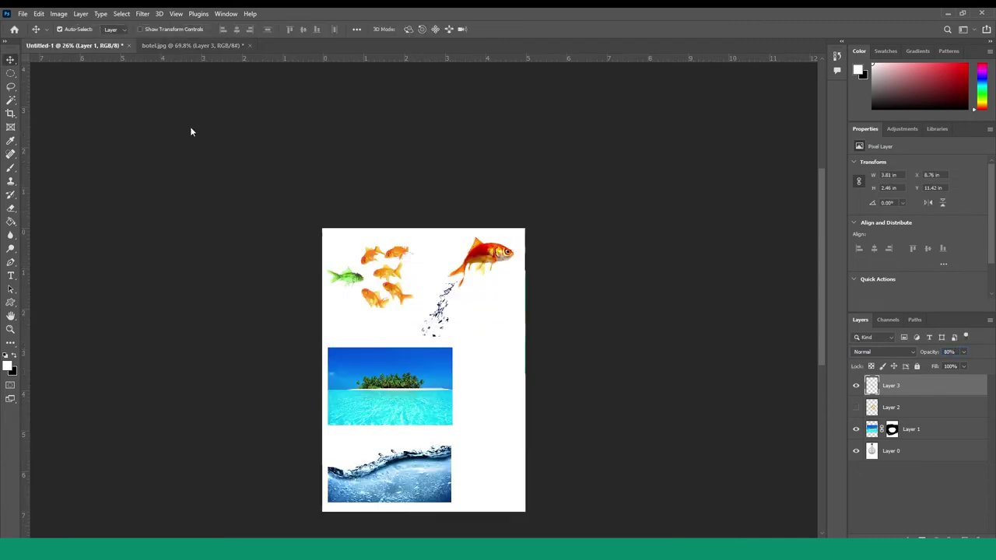
# Step: Paste the leaping goldfish with its splash trail and shrink it into the water's left side
pyautogui.click(181, 46)
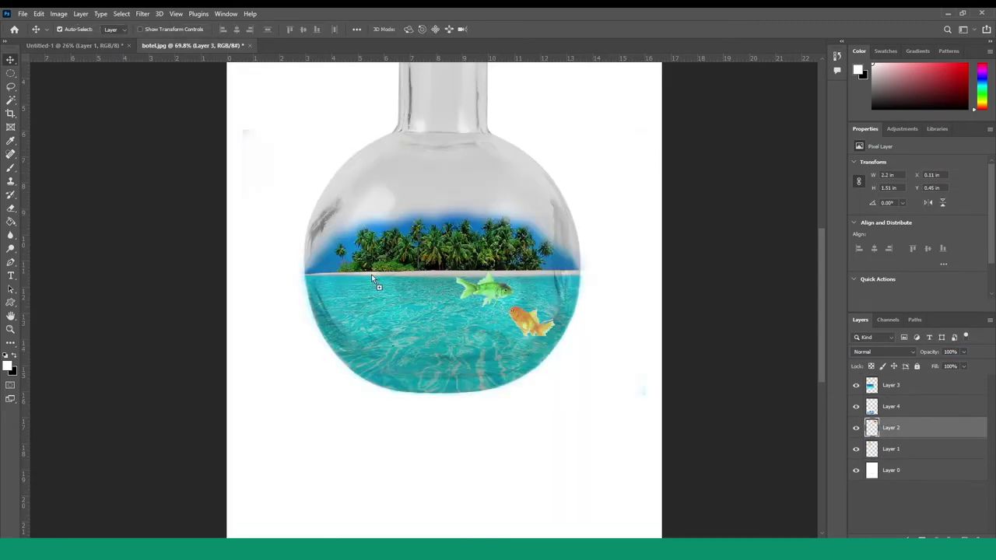
pyautogui.hotkey('ctrl', 'v')
pyautogui.hotkey('ctrl', 't')
pyautogui.moveTo(514, 181)
pyautogui.mouseDown()
pyautogui.moveTo(382, 318)
pyautogui.moveTo(424, 270)
pyautogui.moveTo(399, 294)
pyautogui.moveTo(399, 284)
pyautogui.mouseUp()
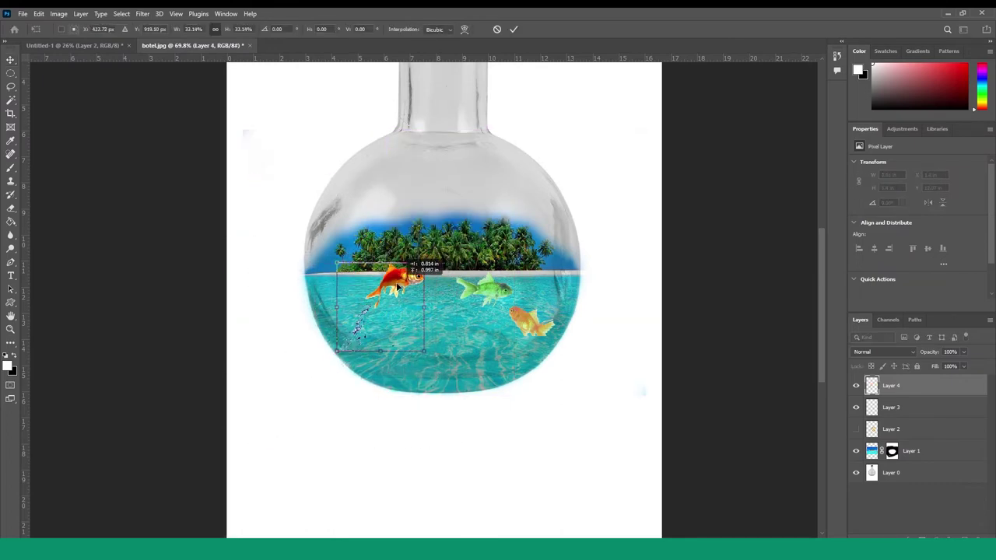
pyautogui.click(512, 30)
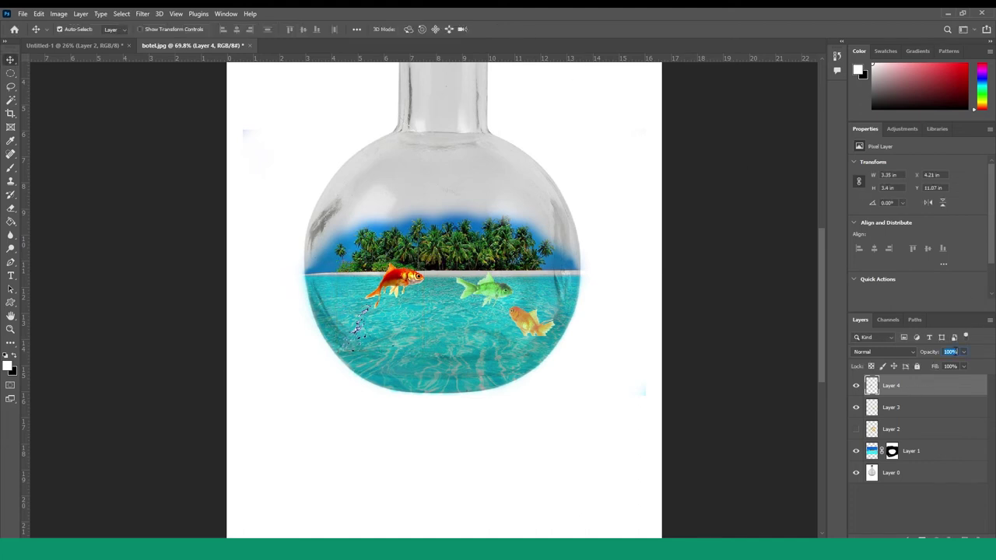
pyautogui.write('80')
# Step: Bring the water-splash image into the bottle document and flip it horizontally
pyautogui.click(117, 49)
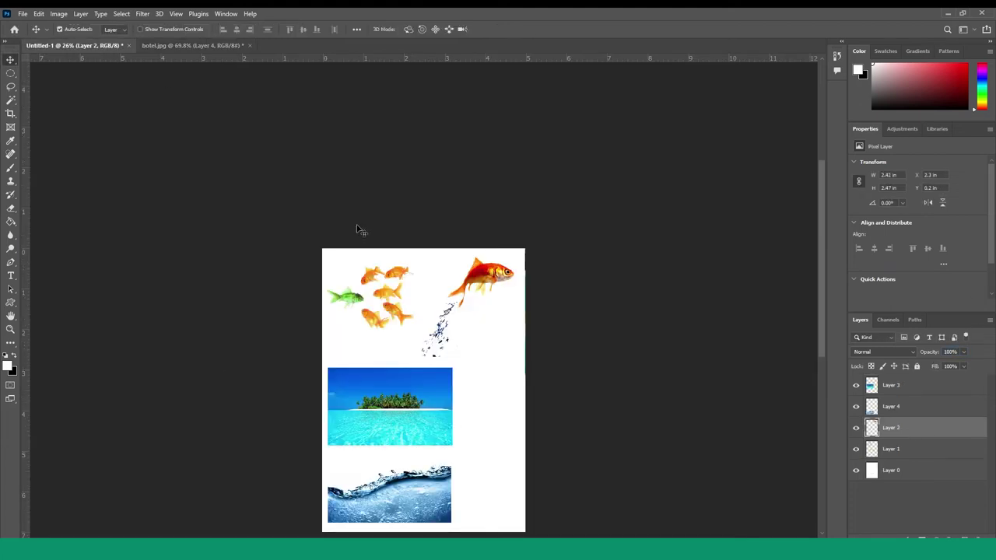
pyautogui.moveTo(389, 494)
pyautogui.mouseDown()
pyautogui.moveTo(208, 51)
pyautogui.moveTo(494, 327)
pyautogui.mouseUp()
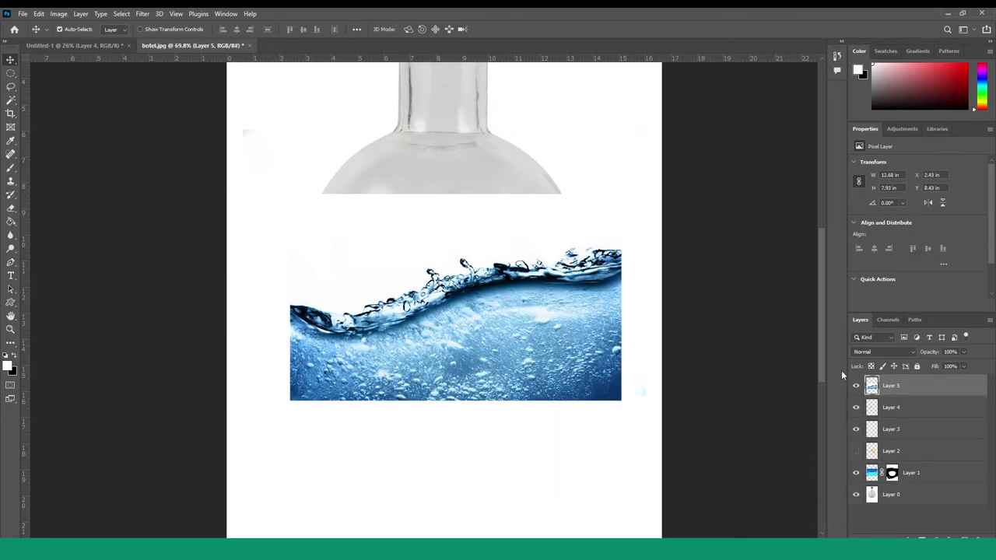
pyautogui.rightClick(471, 261)
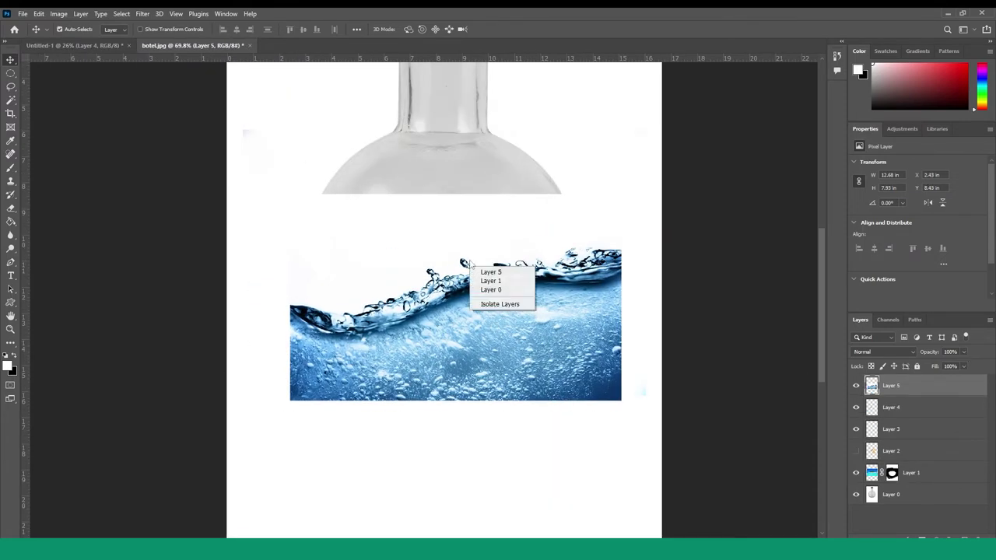
pyautogui.press('Escape')
pyautogui.hotkey('ctrl', 't')
pyautogui.rightClick(465, 269)
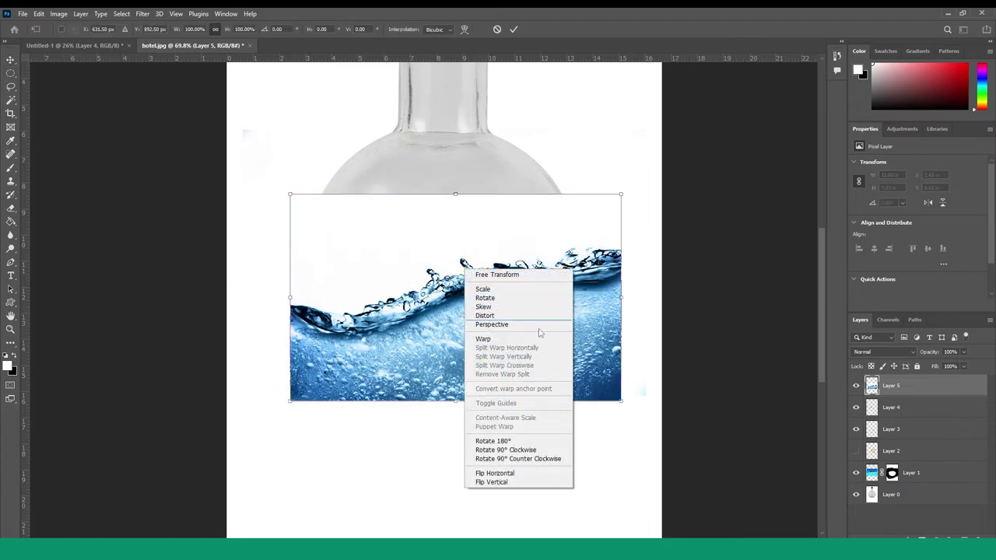
pyautogui.click(515, 472)
pyautogui.click(514, 29)
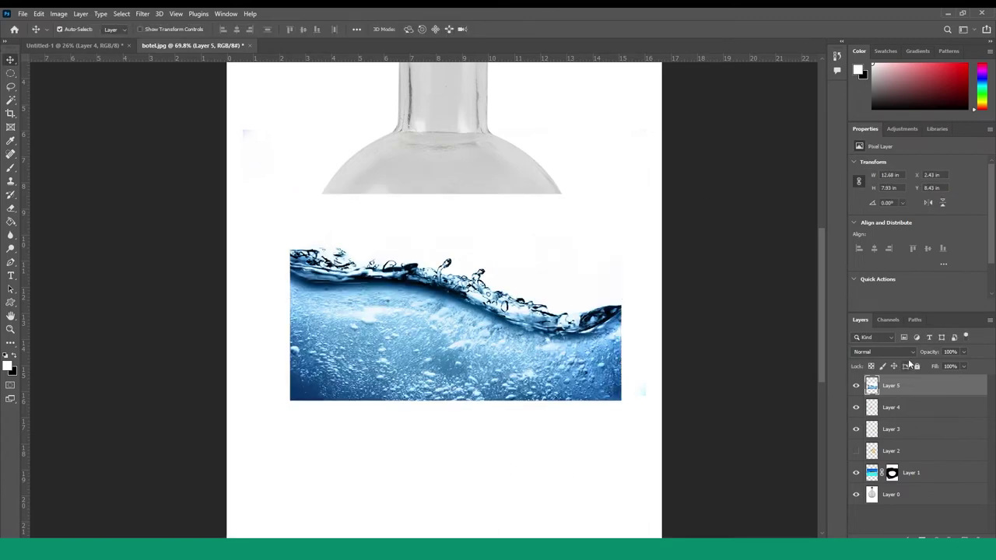
pyautogui.click(895, 352)
# Step: Set the splash layer to Overlay and nudge it to X 2 in, Y 8.68 in
pyautogui.click(863, 413)
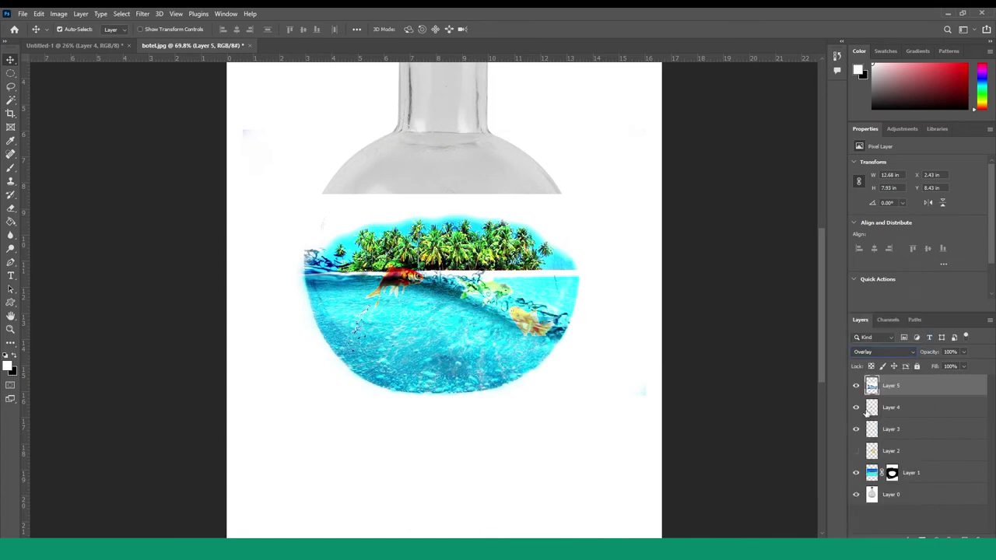
pyautogui.moveTo(542, 273); pyautogui.dragTo(537, 270)
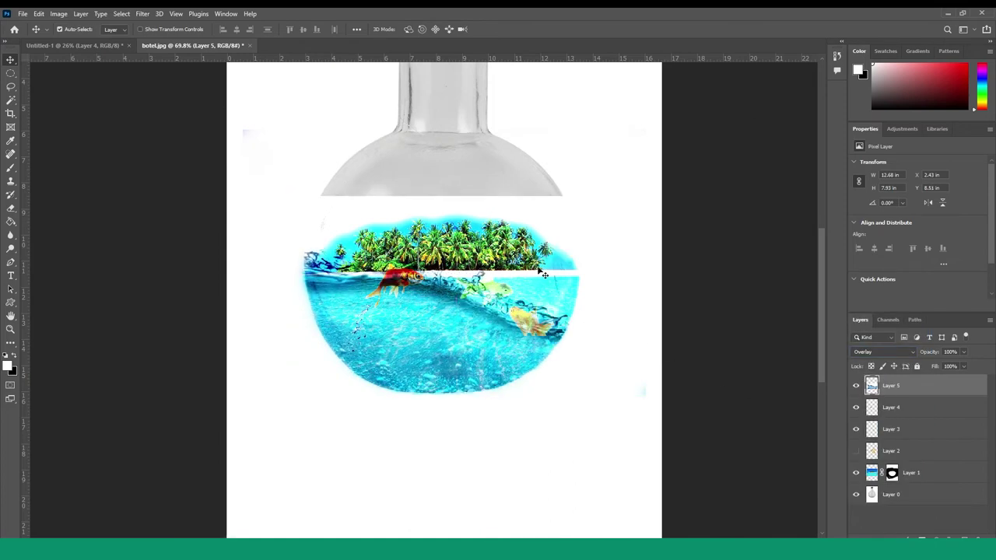
pyautogui.moveTo(545, 287); pyautogui.dragTo(529, 273)
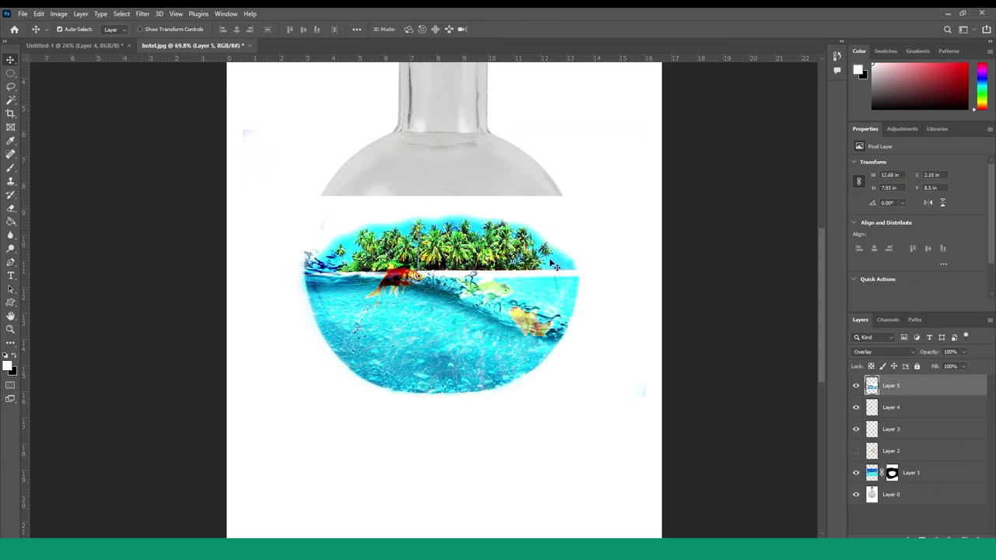
pyautogui.moveTo(555, 267); pyautogui.dragTo(549, 266)
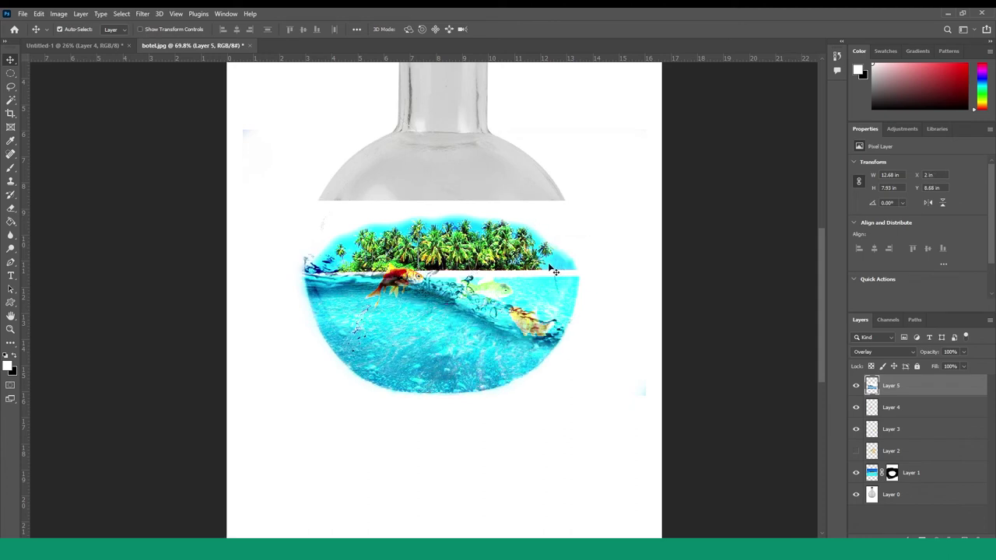
pyautogui.scroll(-2, 444, 288)
pyautogui.scroll(2, 459, 287)
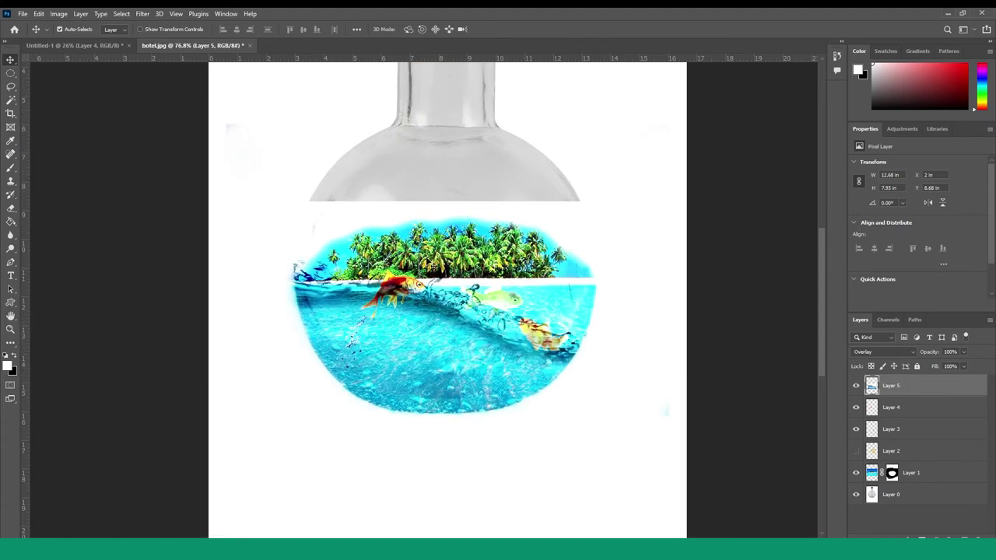
pyautogui.scroll(2, 481, 286)
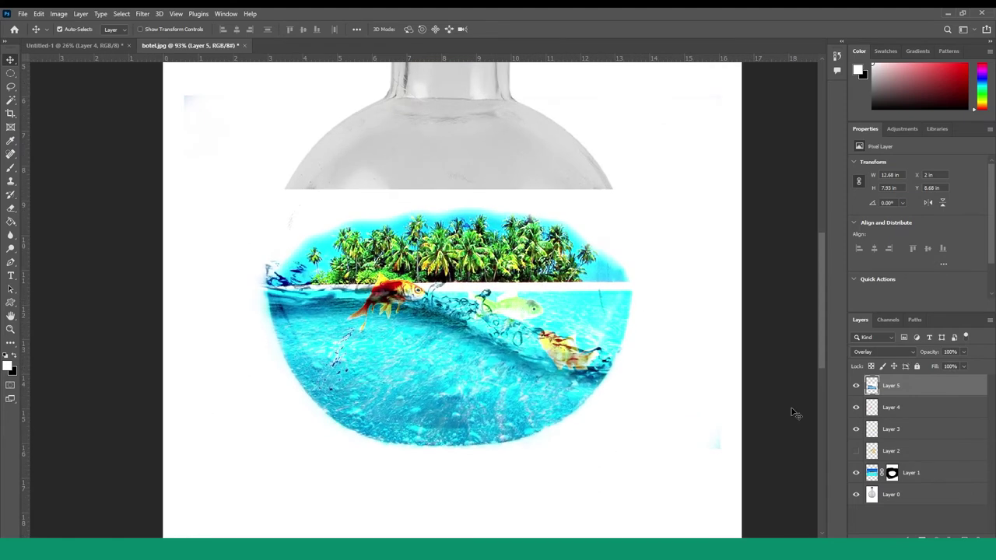
# Step: Mask the splash layer, erasing it above the island and softening its left edge in the bottle
pyautogui.click(893, 539)
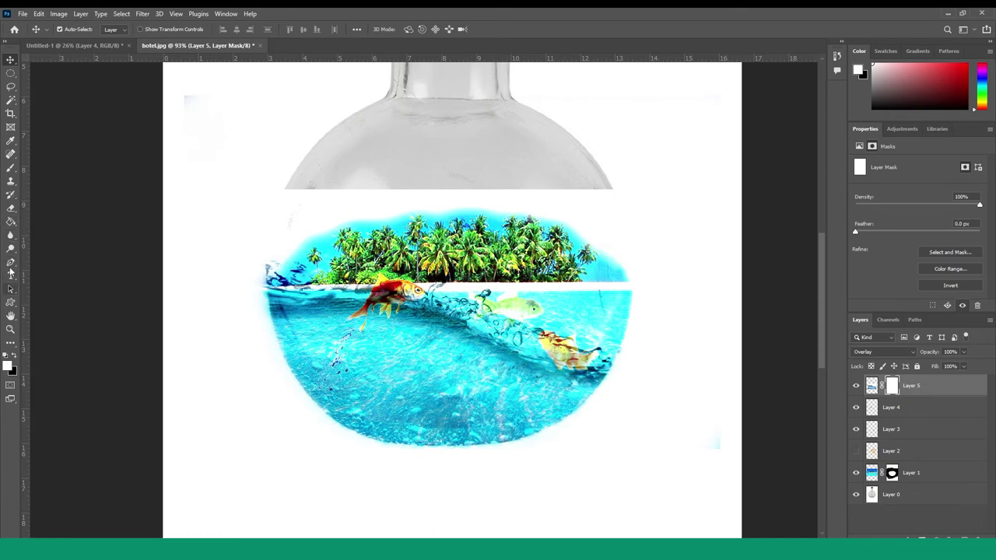
pyautogui.click(10, 209)
pyautogui.moveTo(311, 210)
pyautogui.mouseDown()
pyautogui.moveTo(289, 190)
pyautogui.moveTo(427, 173)
pyautogui.moveTo(455, 193)
pyautogui.moveTo(605, 229)
pyautogui.moveTo(484, 222)
pyautogui.moveTo(345, 179)
pyautogui.moveTo(282, 229)
pyautogui.mouseUp()
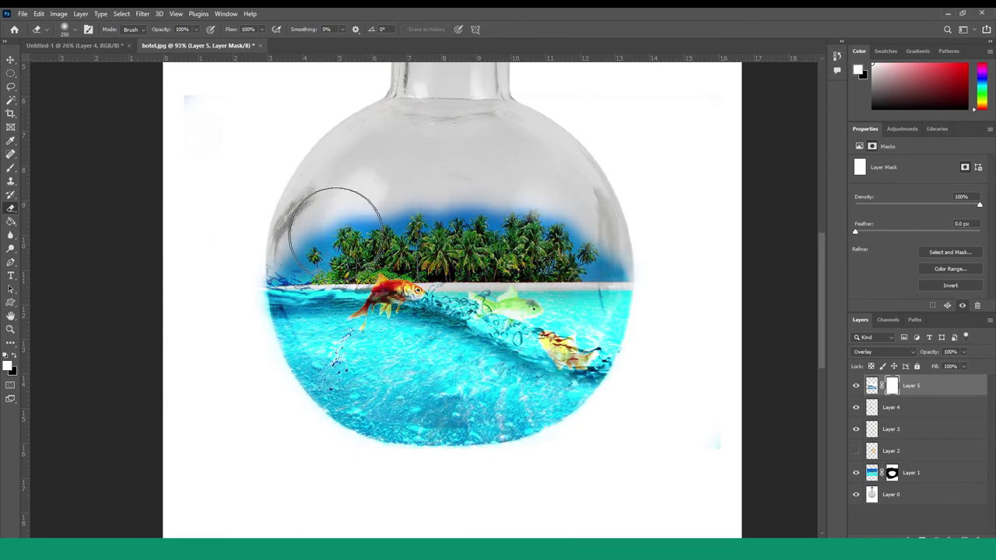
pyautogui.moveTo(218, 287)
pyautogui.mouseDown()
pyautogui.moveTo(238, 378)
pyautogui.moveTo(368, 480)
pyautogui.moveTo(393, 523)
pyautogui.mouseUp()
pyautogui.hotkey('ctrl', 'z')
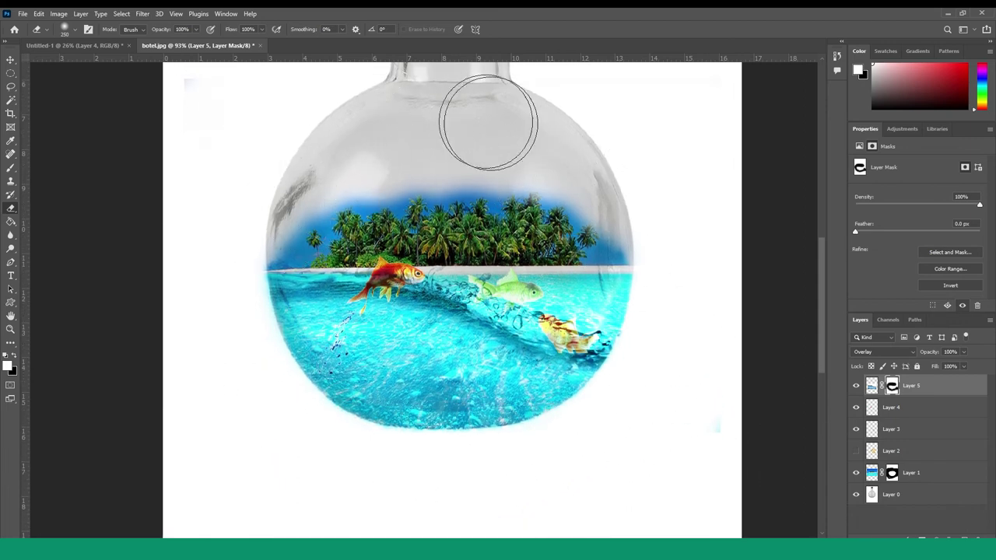
pyautogui.click(11, 60)
pyautogui.hotkey('ctrl', '0')
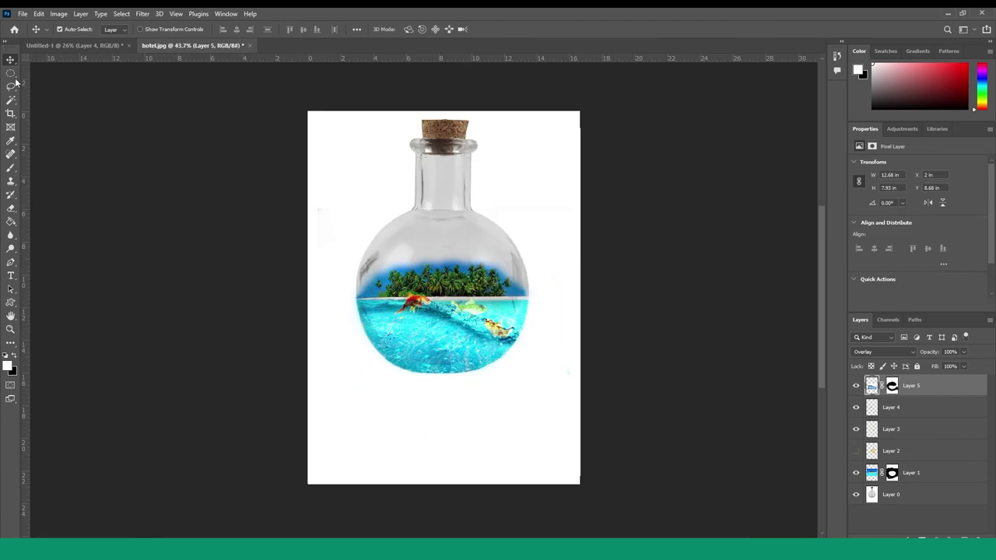
# Step: Fill a flat black ellipse below the bottle on a new shadow layer
pyautogui.click(11, 73)
pyautogui.moveTo(341, 371); pyautogui.dragTo(556, 381)
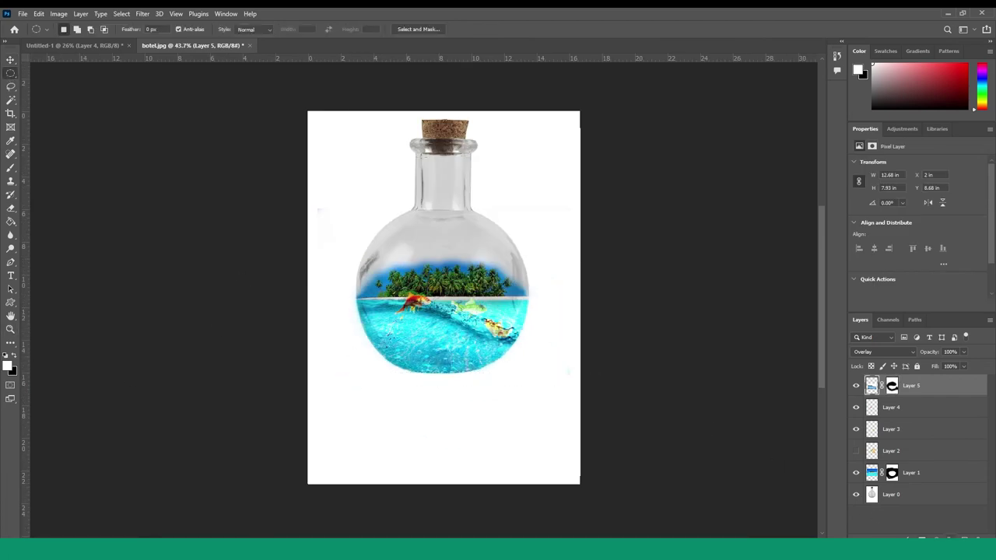
pyautogui.hotkey('ctrl', 'shift', 'alt', 'n')
pyautogui.moveTo(484, 372); pyautogui.dragTo(562, 378)
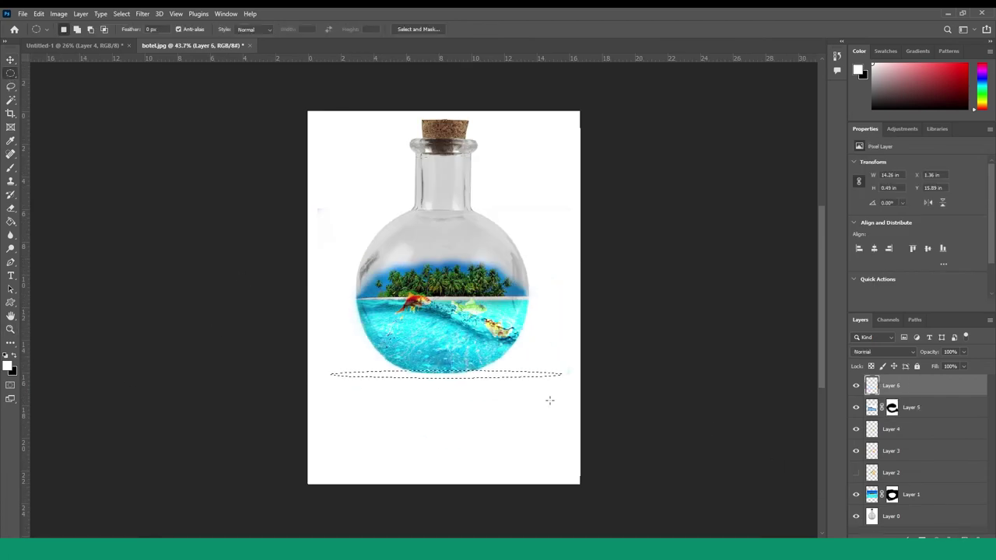
pyautogui.press('x')
pyautogui.hotkey('alt', 'BackSpace')
pyautogui.press('v')
pyautogui.hotkey('ctrl', 'd')
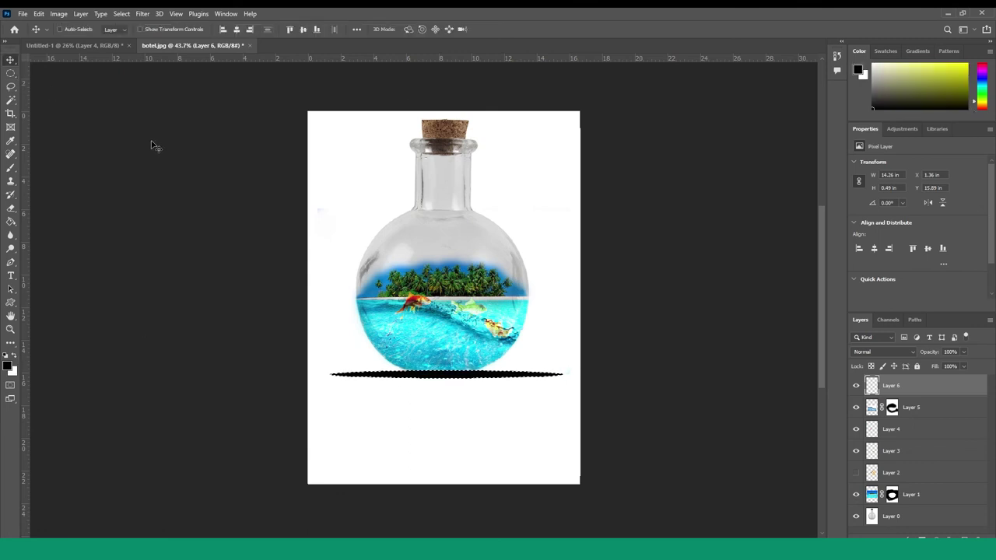
# Step: Blur the shadow with a 12-pixel Gaussian Blur and merge visible layers into a new layer
pyautogui.click(142, 13)
pyautogui.click(296, 185)
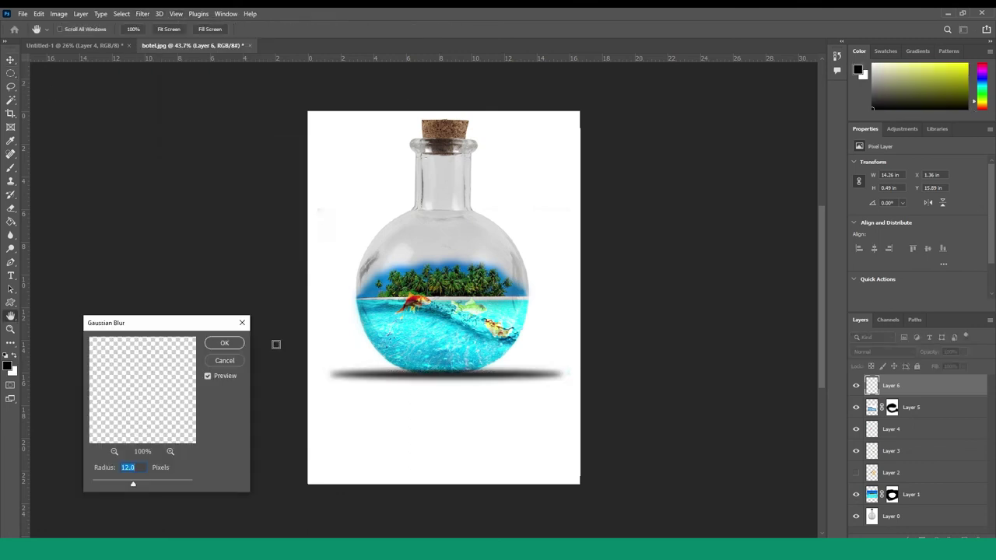
pyautogui.click(225, 343)
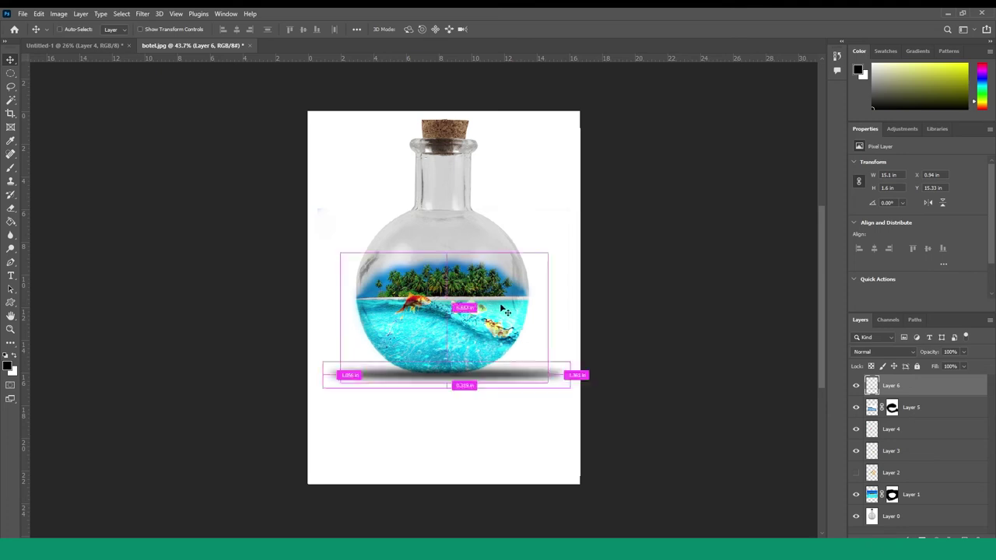
pyautogui.hotkey('ctrl', 'shift', 'alt', 'e')
# Step: Flip the merged bottle copy vertically and move it down below the bottle
pyautogui.hotkey('ctrl', 't')
pyautogui.rightClick(456, 259)
pyautogui.click(479, 474)
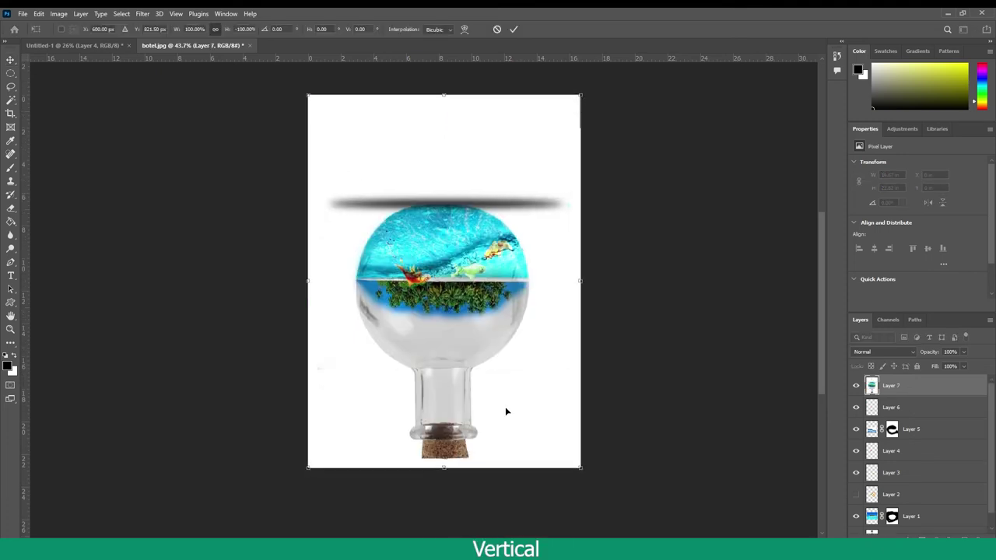
pyautogui.moveTo(479, 278); pyautogui.dragTo(478, 431)
# Step: Set the reflection layer's opacity to 25%, nudge it under the shadow, and commit the transform
pyautogui.click(950, 352)
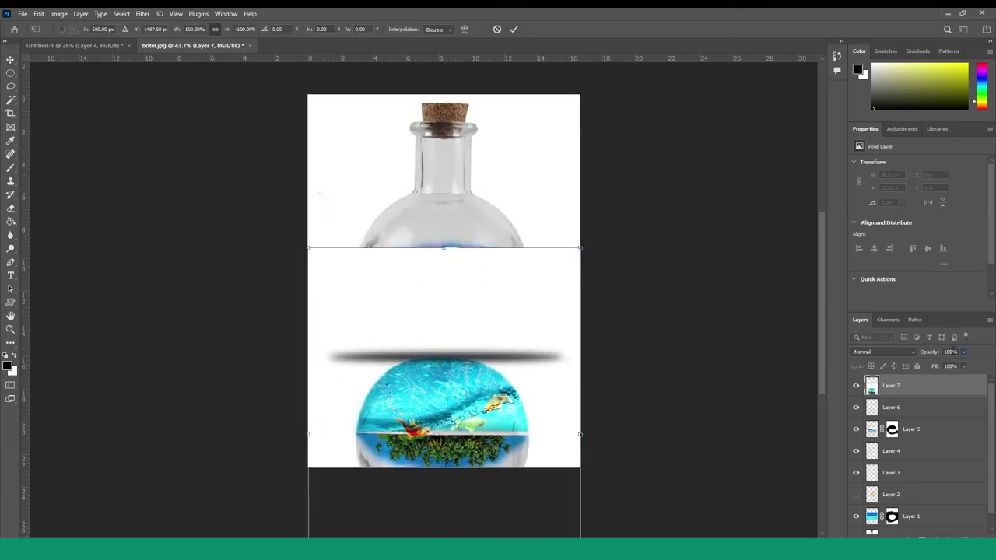
pyautogui.write('28')
pyautogui.moveTo(485, 386); pyautogui.dragTo(484, 390)
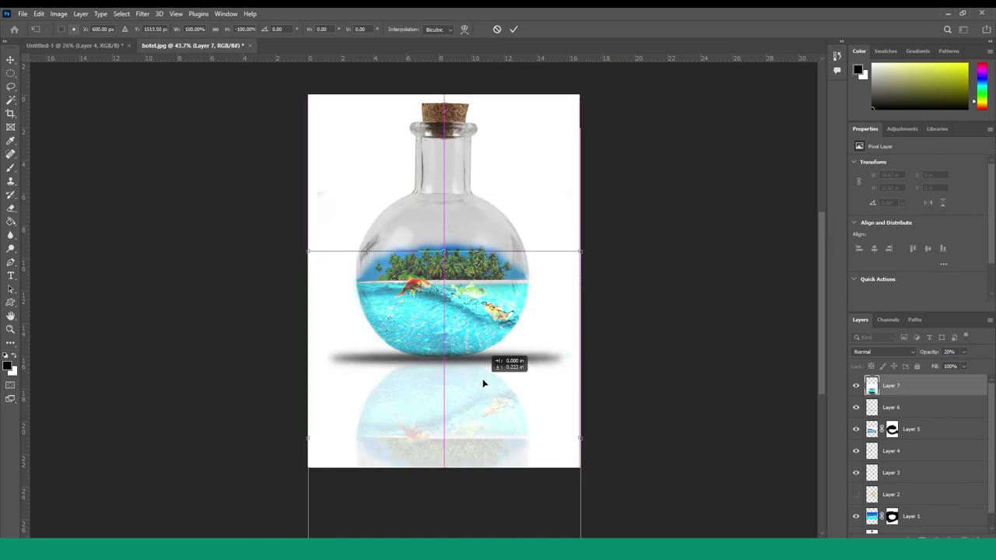
pyautogui.click(947, 352)
pyautogui.write('25')
pyautogui.click(514, 28)
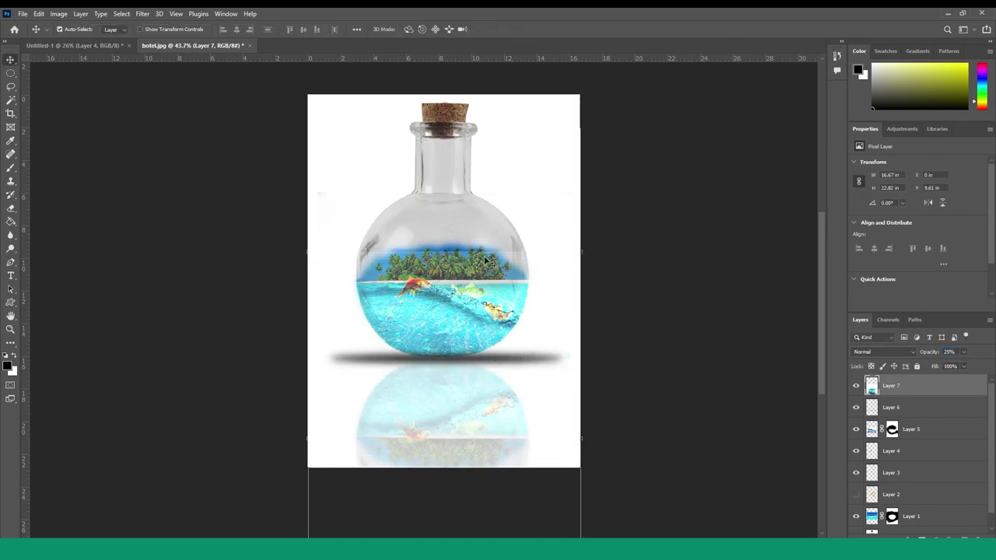
pyautogui.click(11, 207)
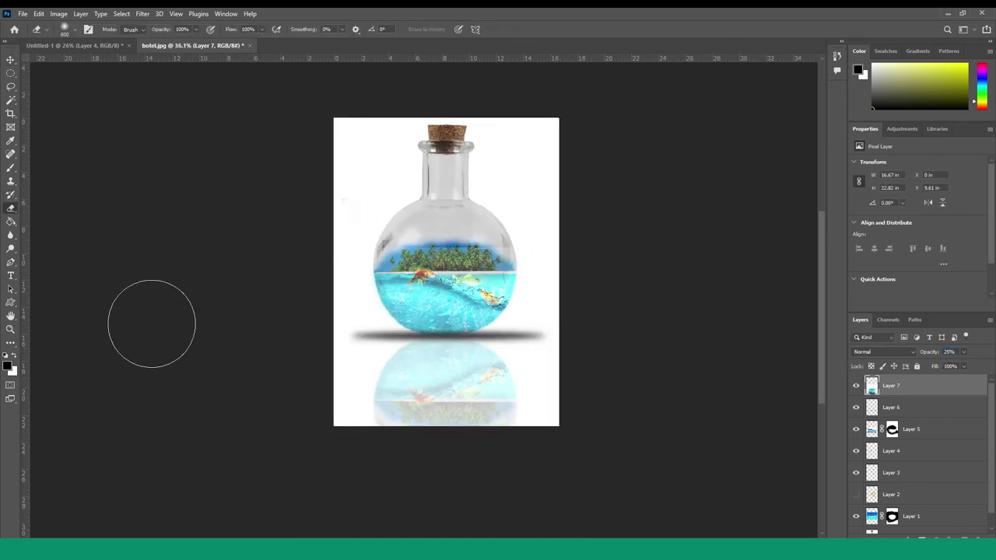
# Step: Erase the reflection's bottom with a large eraser, then lighten the bottle's water with a smaller brush
pyautogui.press(']')
pyautogui.moveTo(537, 436); pyautogui.dragTo(389, 451)
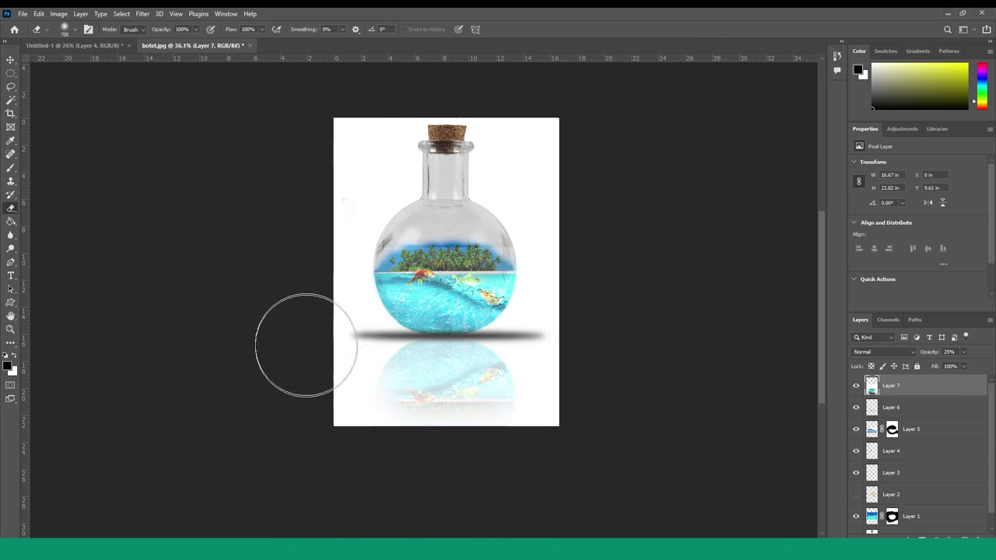
pyautogui.moveTo(579, 400); pyautogui.dragTo(400, 462)
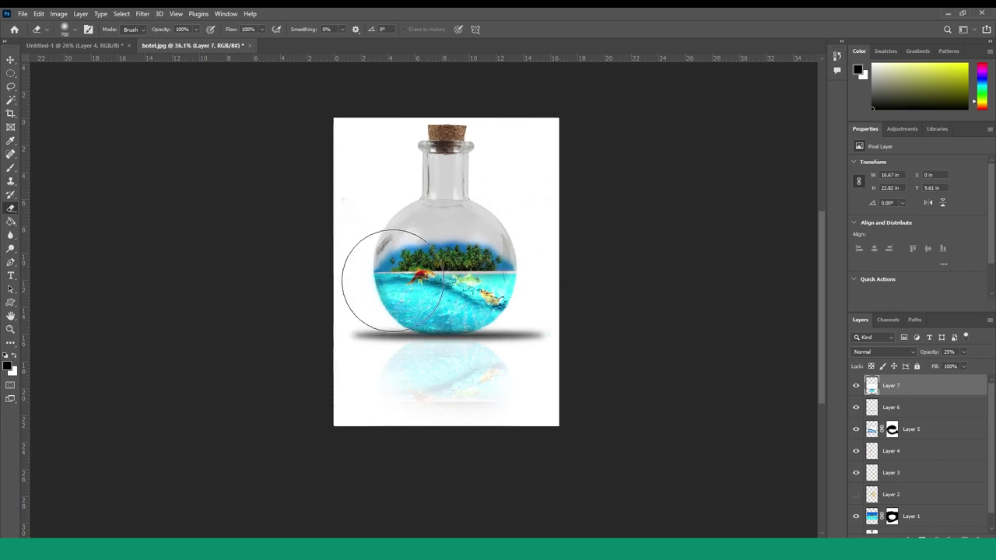
pyautogui.press('[')
pyautogui.press('[')
pyautogui.press('[')
pyautogui.press('[')
pyautogui.press('[')
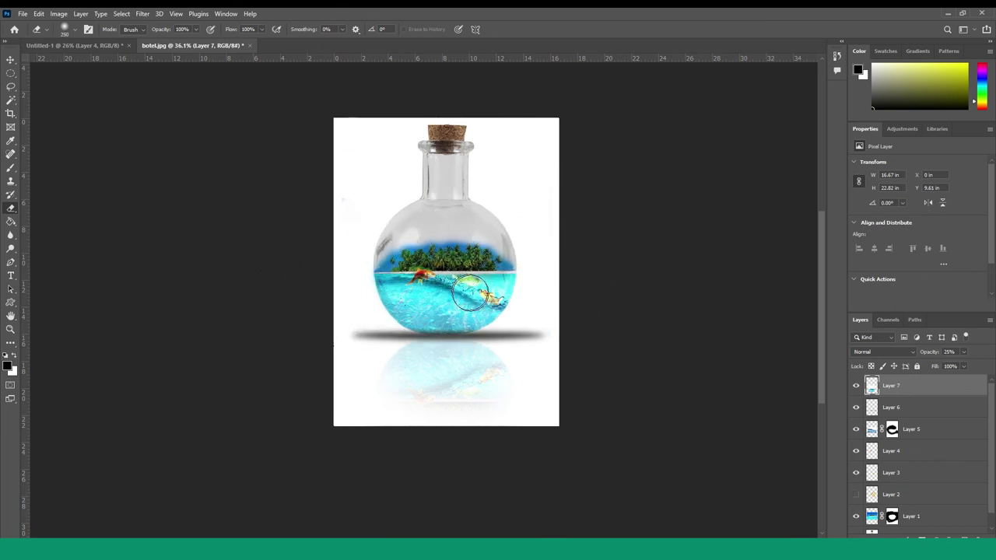
pyautogui.moveTo(472, 294)
pyautogui.mouseDown()
pyautogui.moveTo(413, 300)
pyautogui.moveTo(540, 257)
pyautogui.mouseUp()
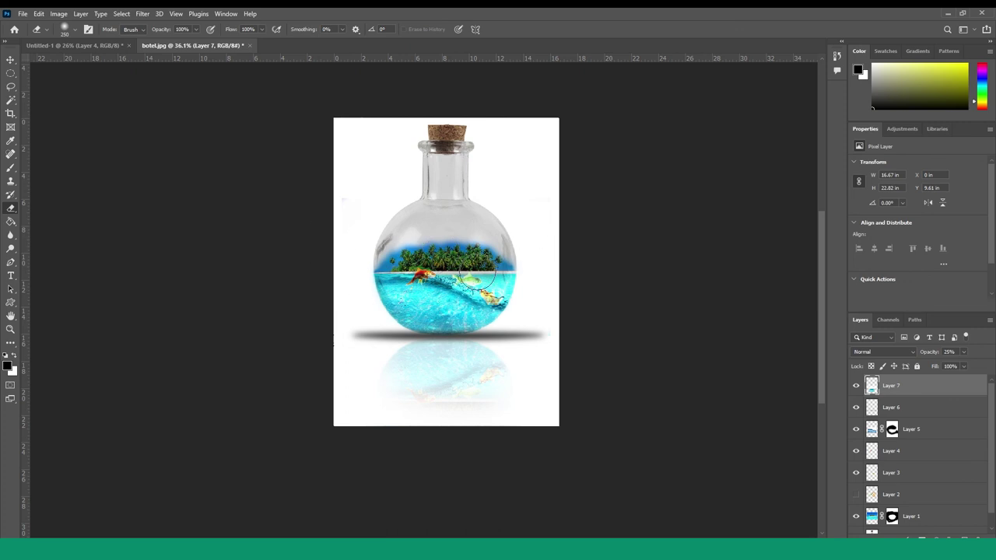
pyautogui.scroll(2, 454, 410)
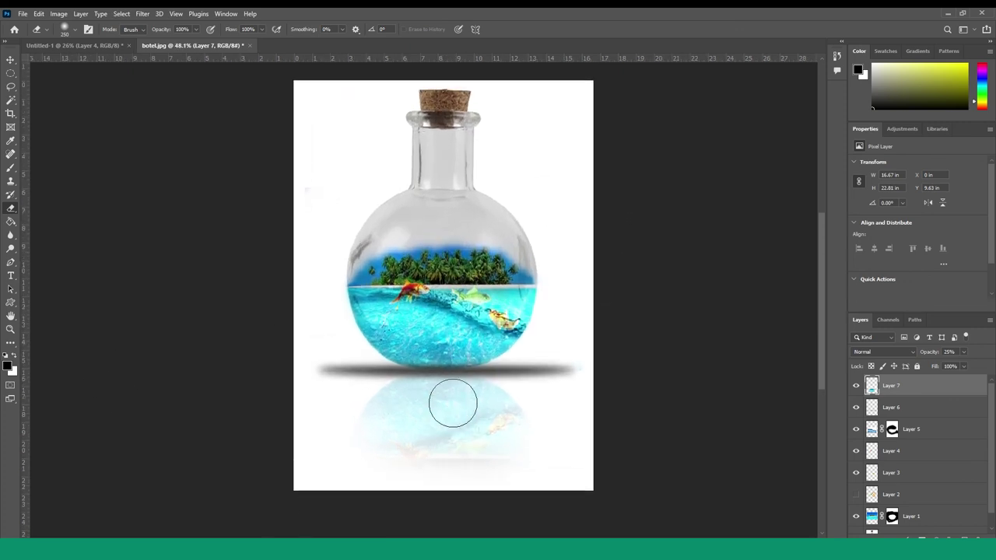
pyautogui.press('v')
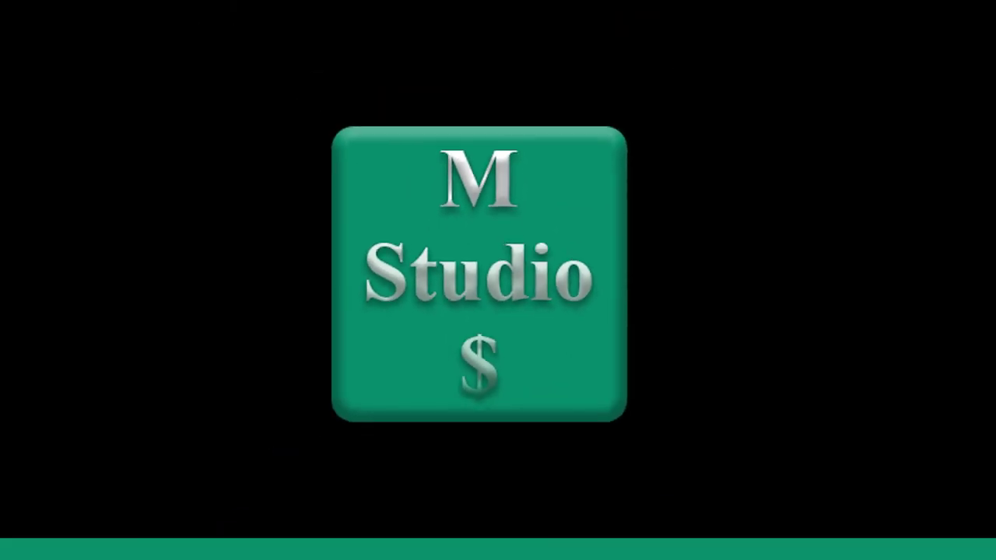